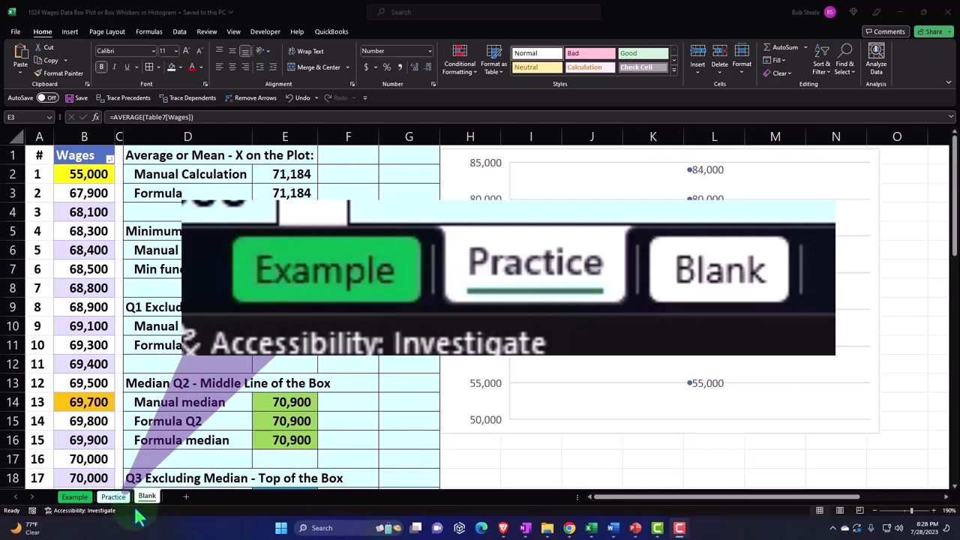
Step: Examine the wage statistics, box plot and histogram on the Example sheet
left_click(85, 508)
left_click(83, 500)
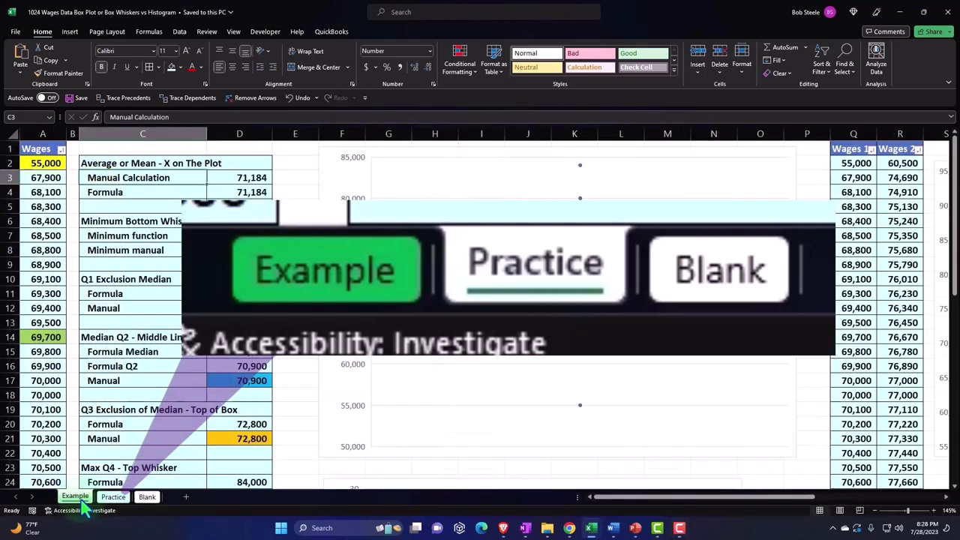
left_click(105, 306)
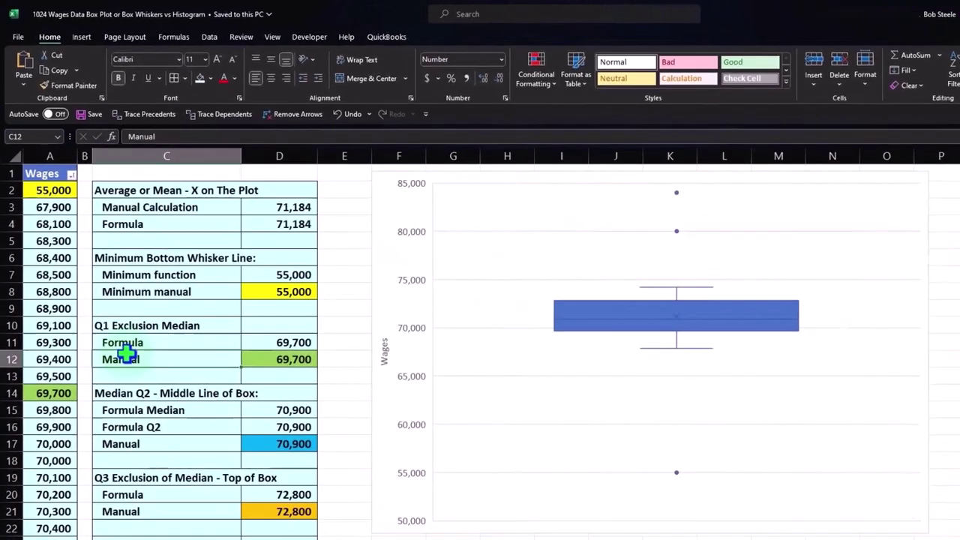
key("Home")
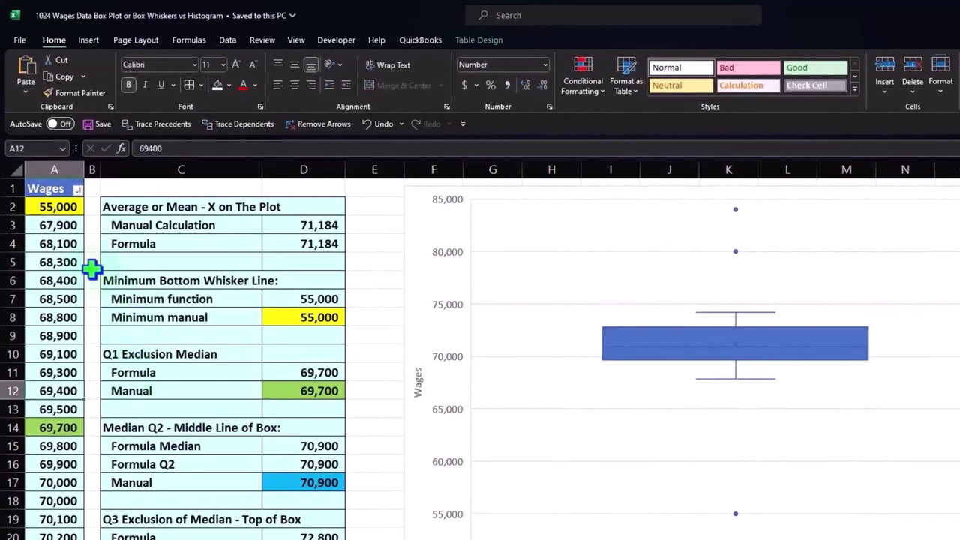
left_click(412, 229)
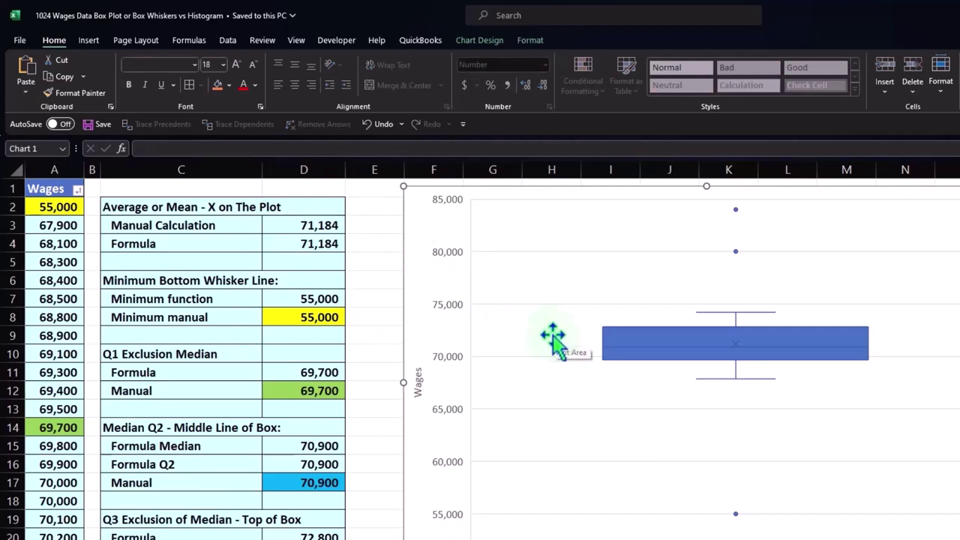
scroll(555, 341, "down", 2)
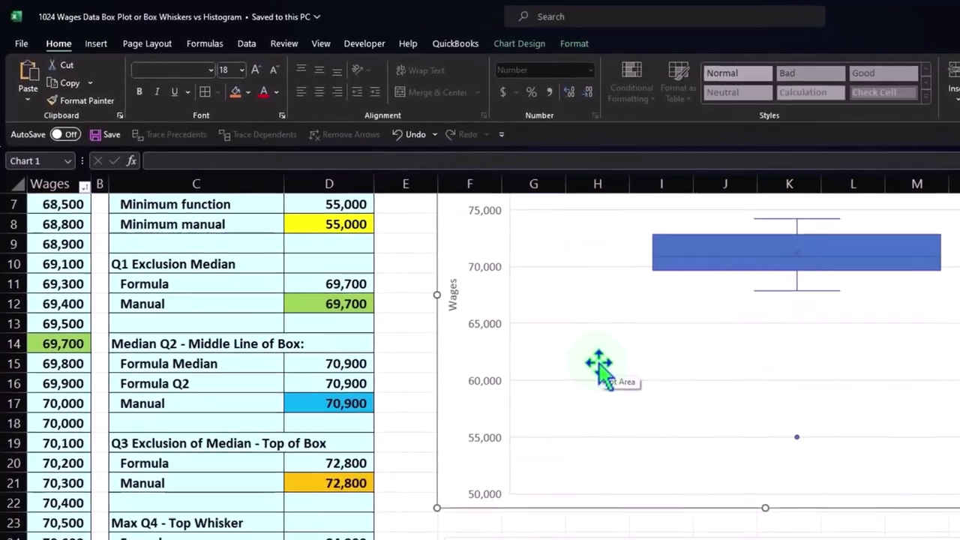
scroll(600, 368, "down", 5)
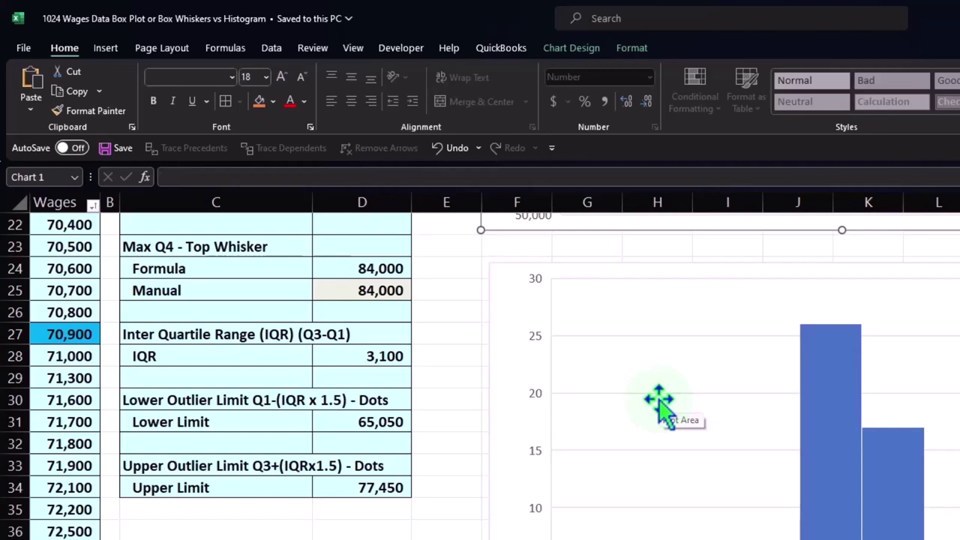
scroll(658, 401, "up", 3)
scroll(658, 401, "up", 5)
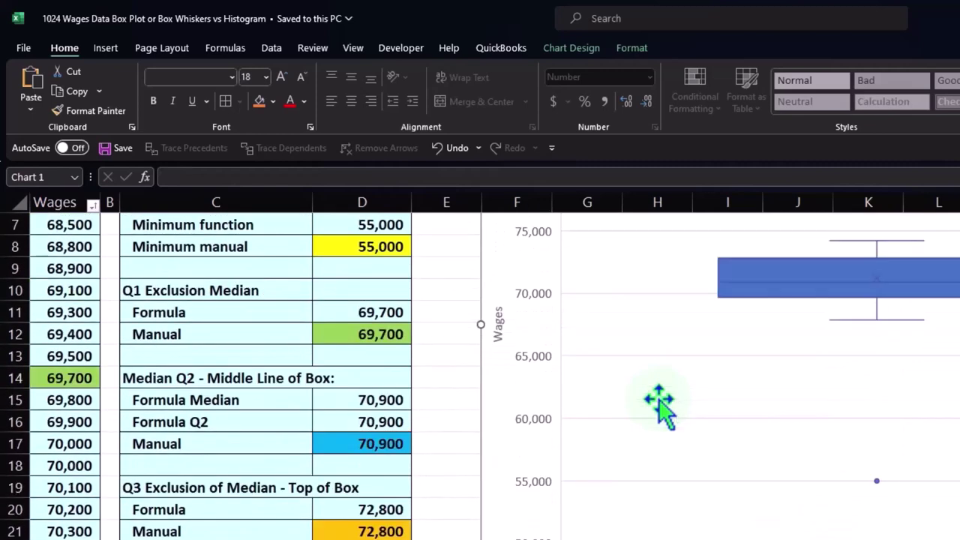
scroll(658, 401, "down", 6)
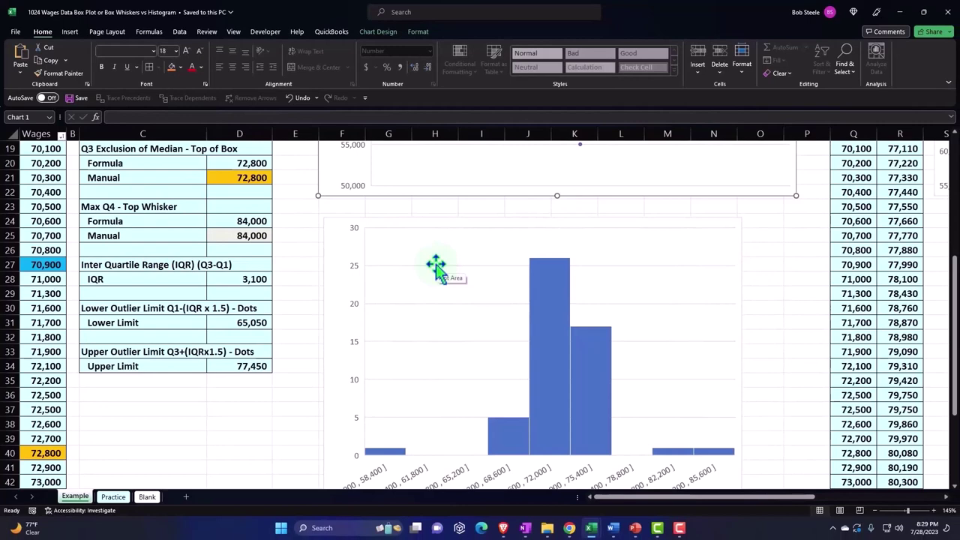
Step: Return to the Blank sheet and view the statistical chart types offered for the selected Wages data
left_click(150, 498)
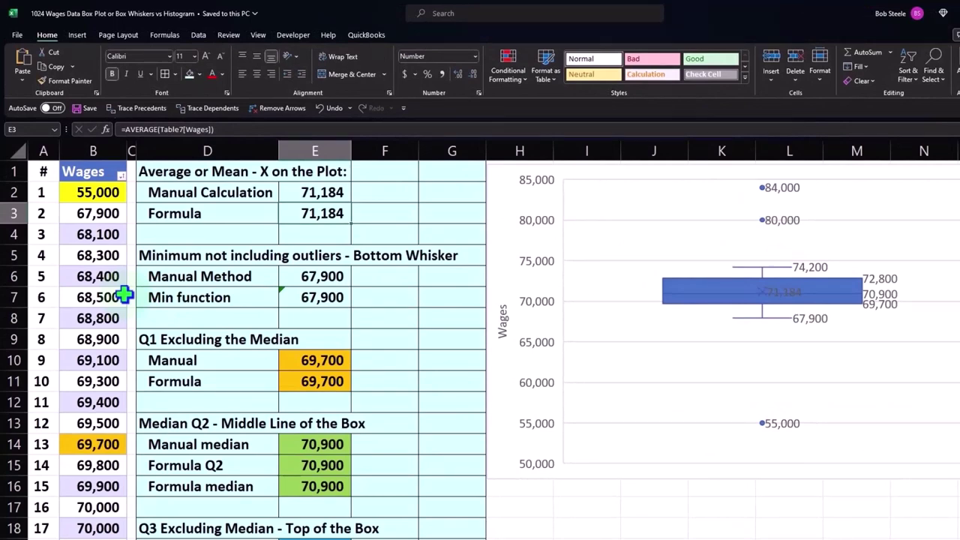
left_click(94, 162)
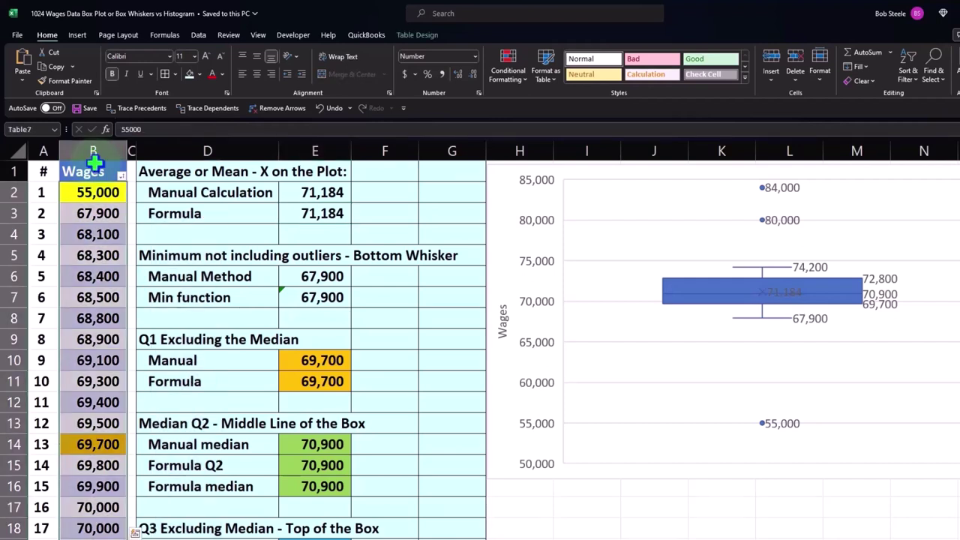
left_click(78, 35)
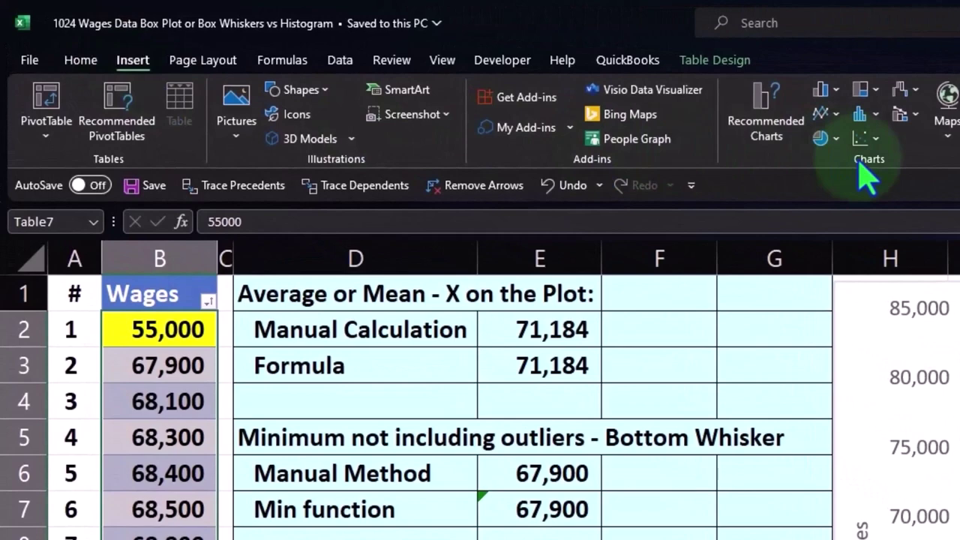
left_click(866, 114)
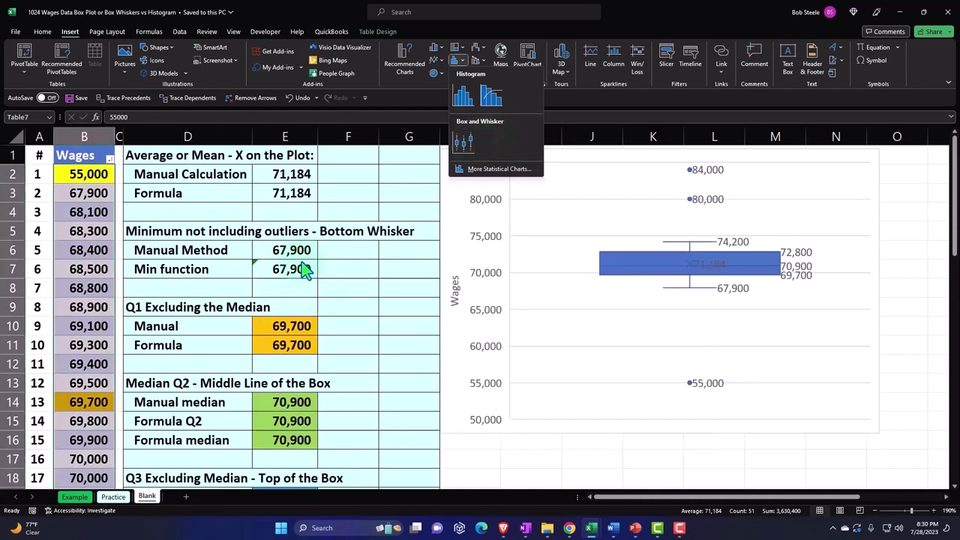
left_click(240, 315)
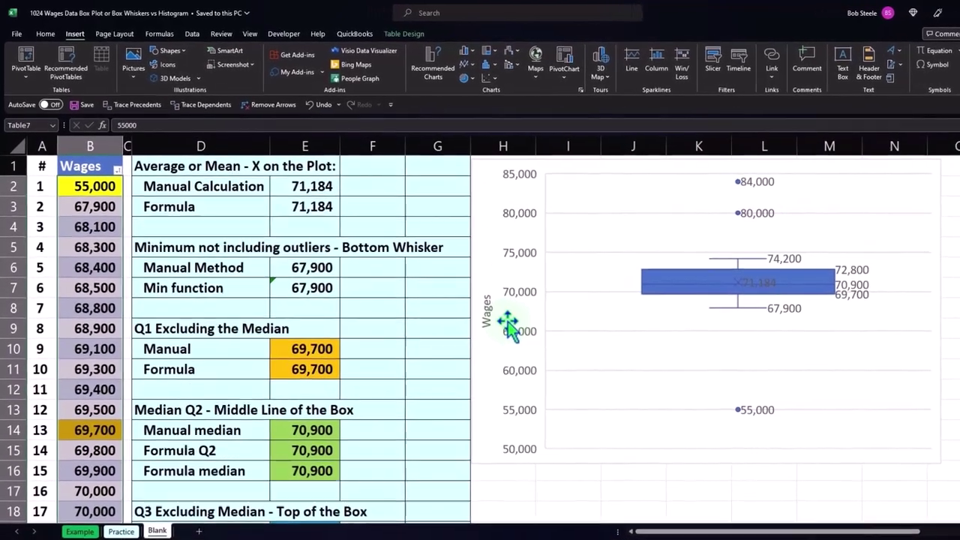
left_click(388, 328)
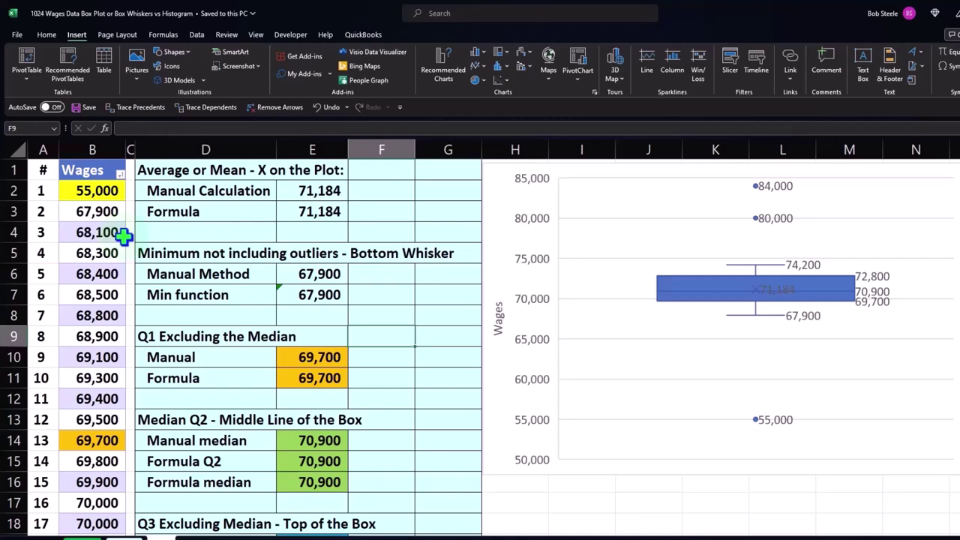
Step: Enter the formula =RANDBETWEEN(65000,75000) in cell I17 below the box plot
scroll(124, 235, "down", 3)
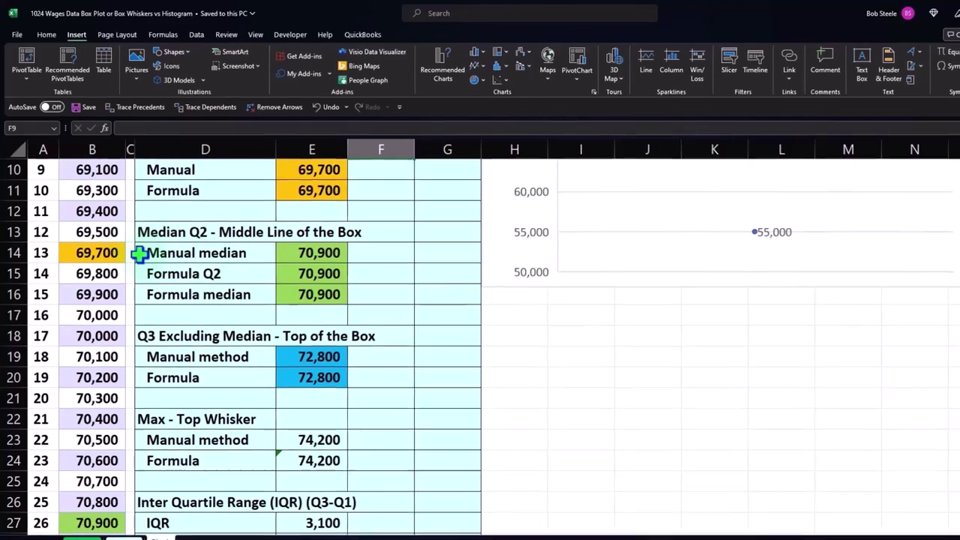
left_click(525, 292)
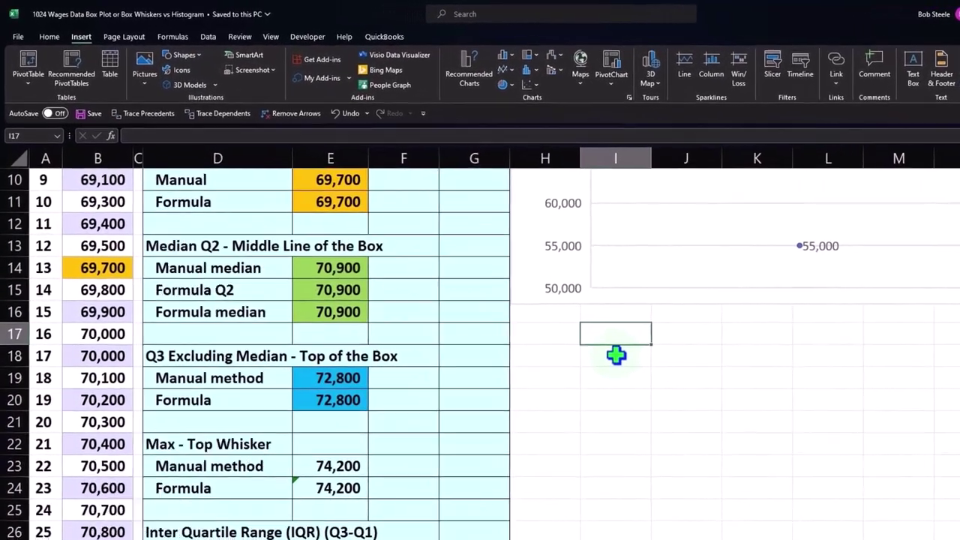
type("=rand")
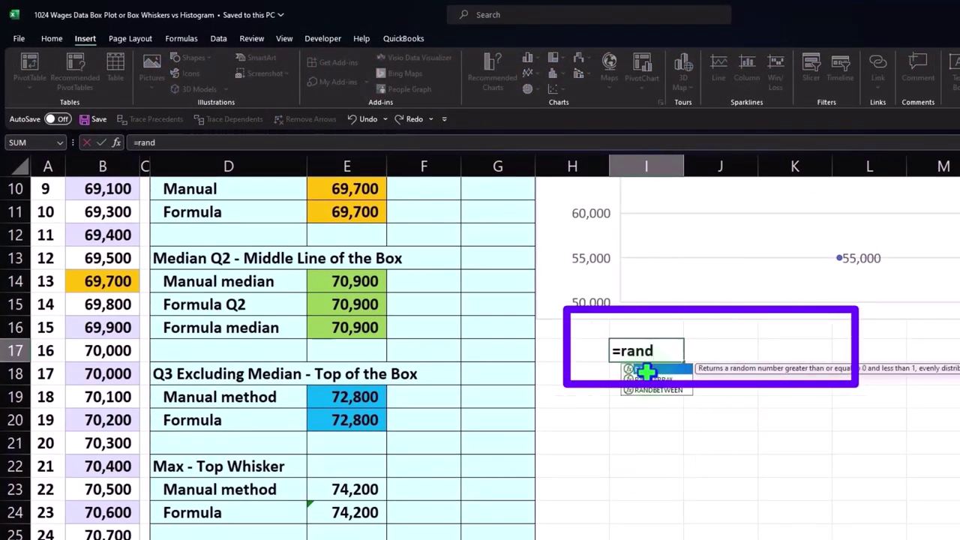
double_click(648, 389)
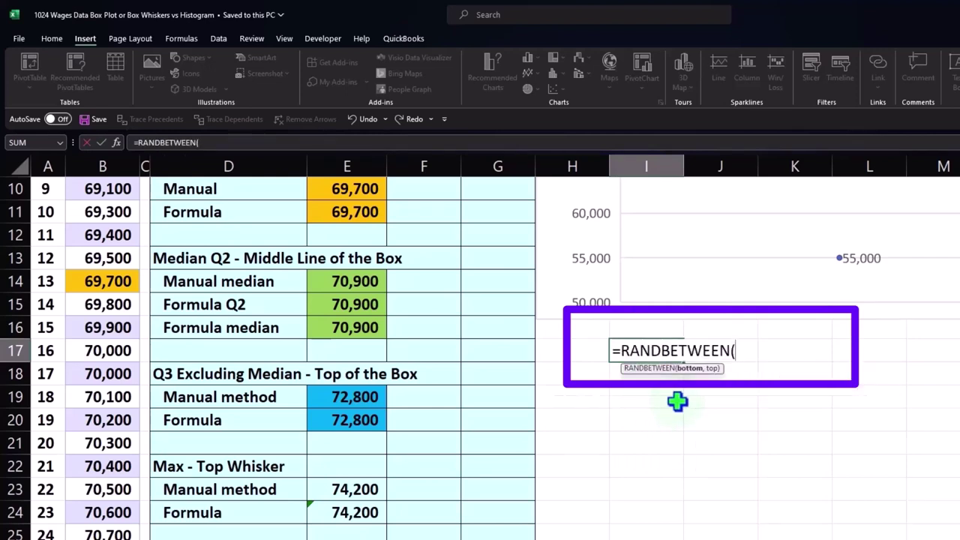
type("65000")
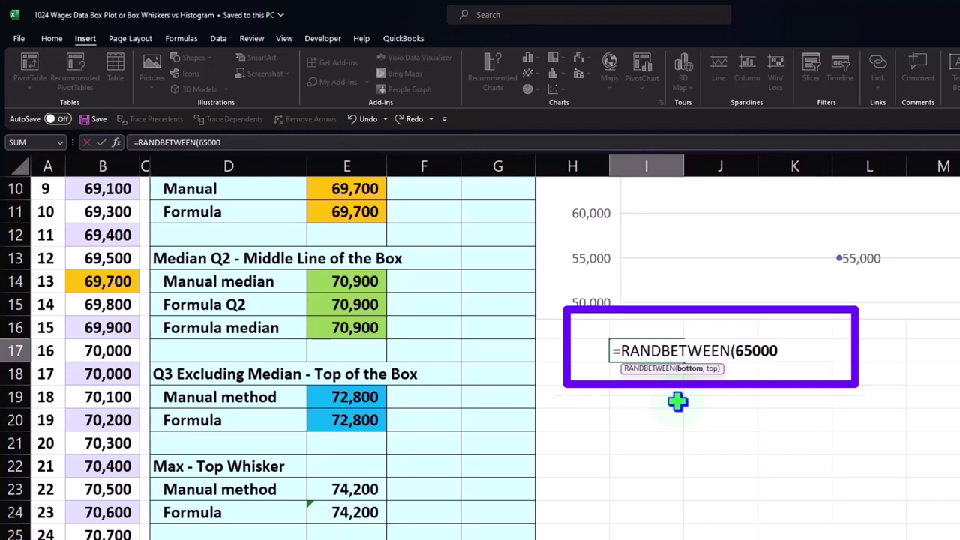
type(",")
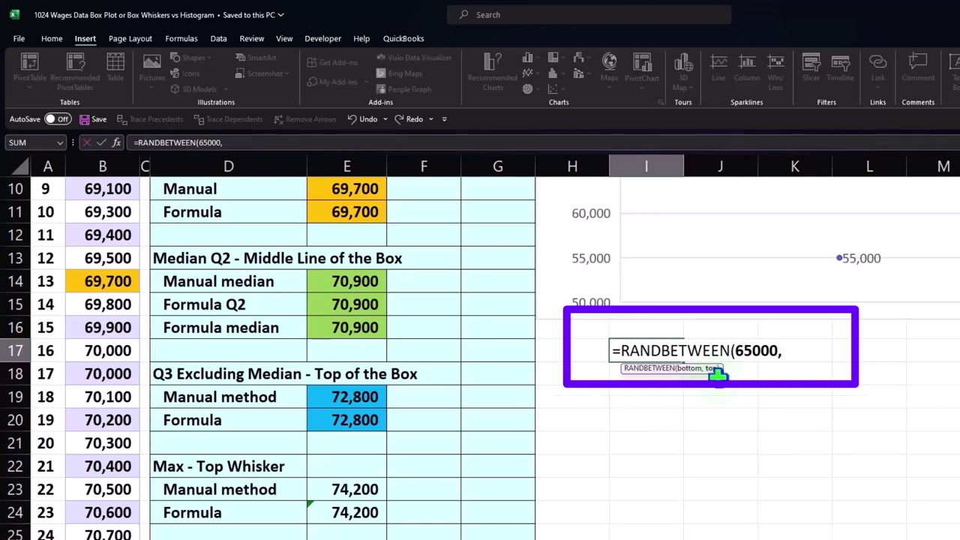
type("75000")
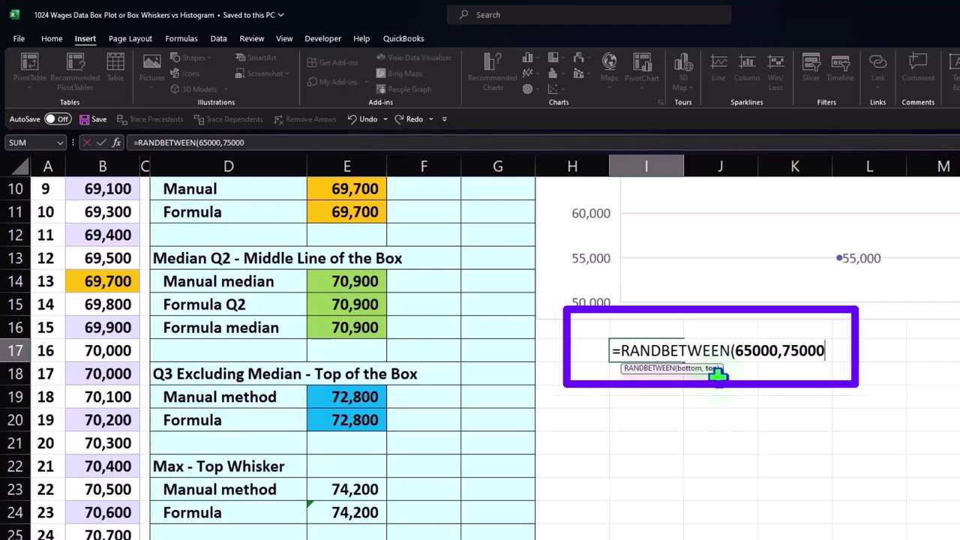
type(")")
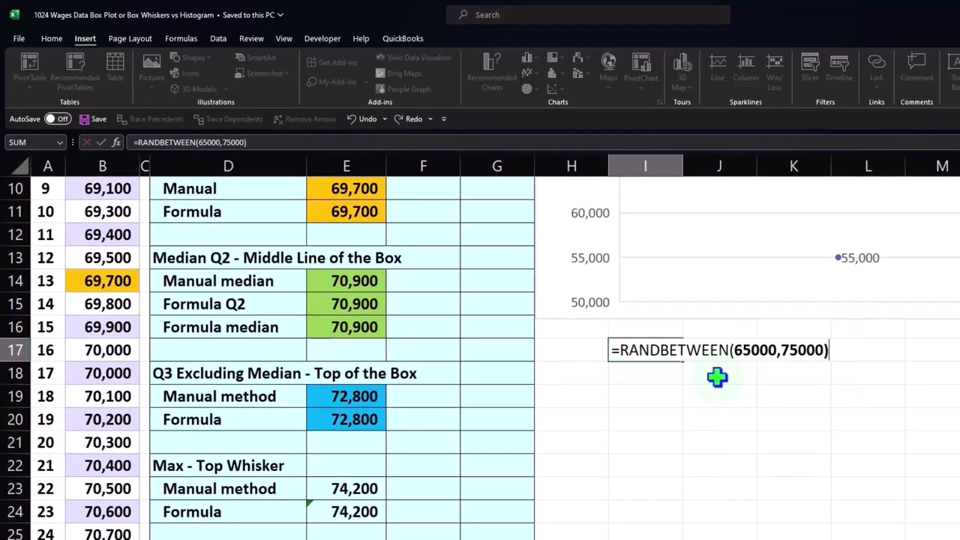
key("Return")
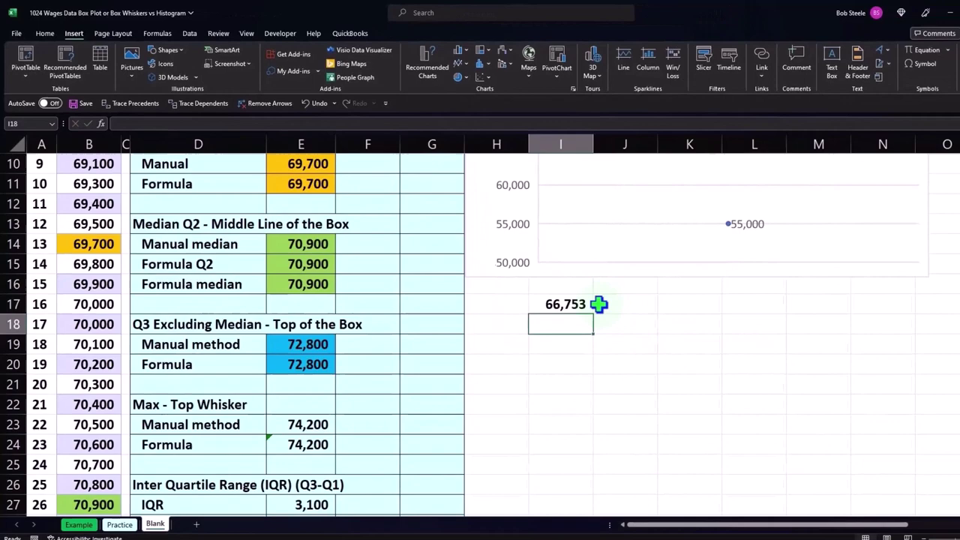
Step: Fill the random-number formula from I17 down through I24 and overwrite cell I21 with 85000
left_click(671, 353)
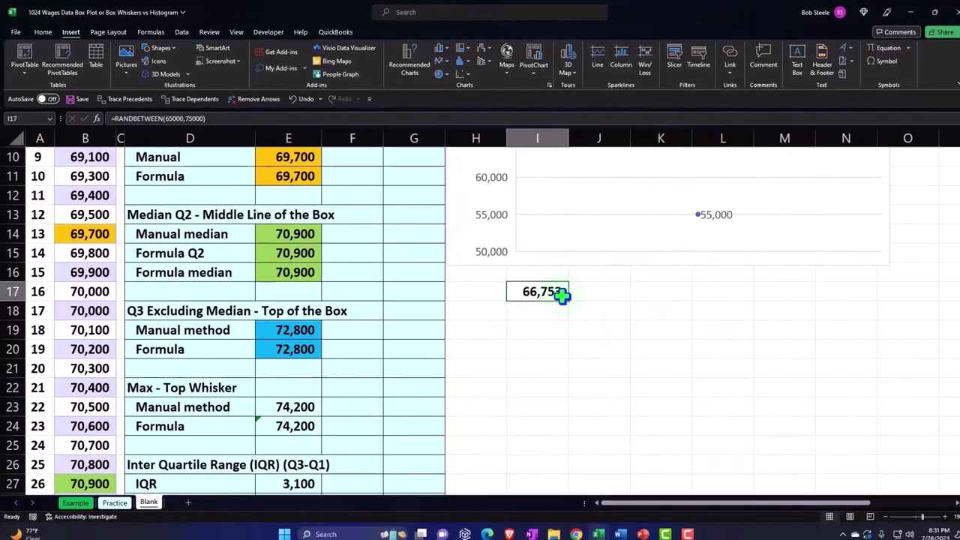
left_click_drag(563, 297, 566, 429)
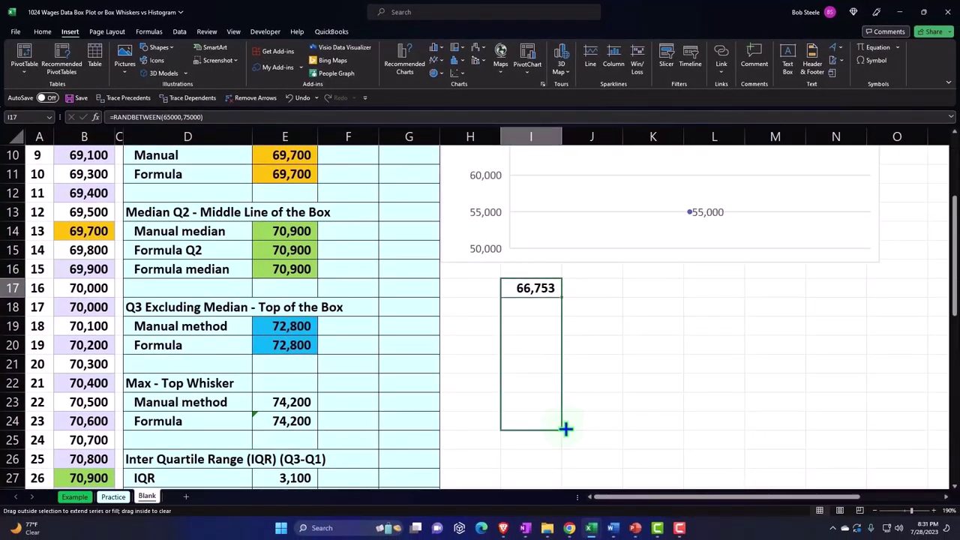
left_click_drag(558, 384, 548, 364)
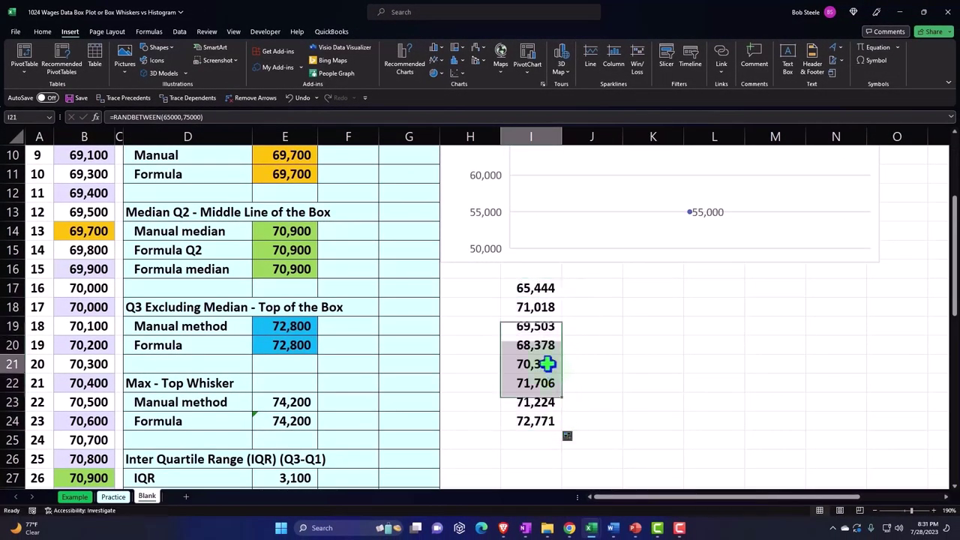
left_click(547, 363)
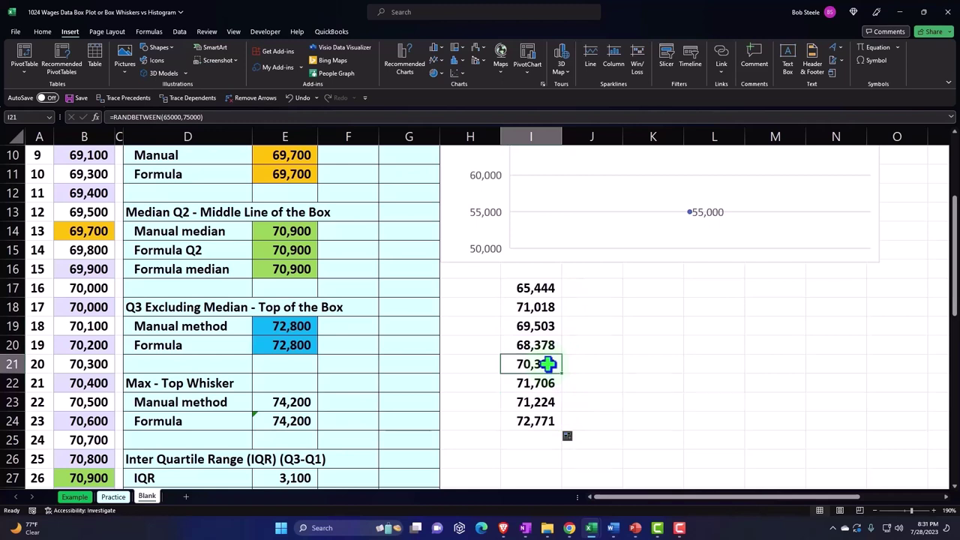
type("85000")
key("Return")
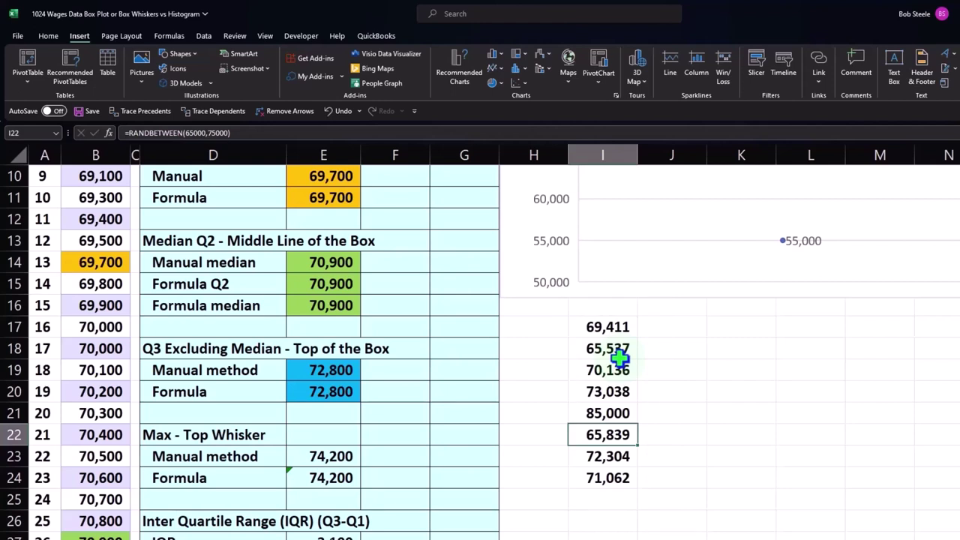
Step: Delete the sample values in cells I17:I24
left_click_drag(604, 330, 616, 478)
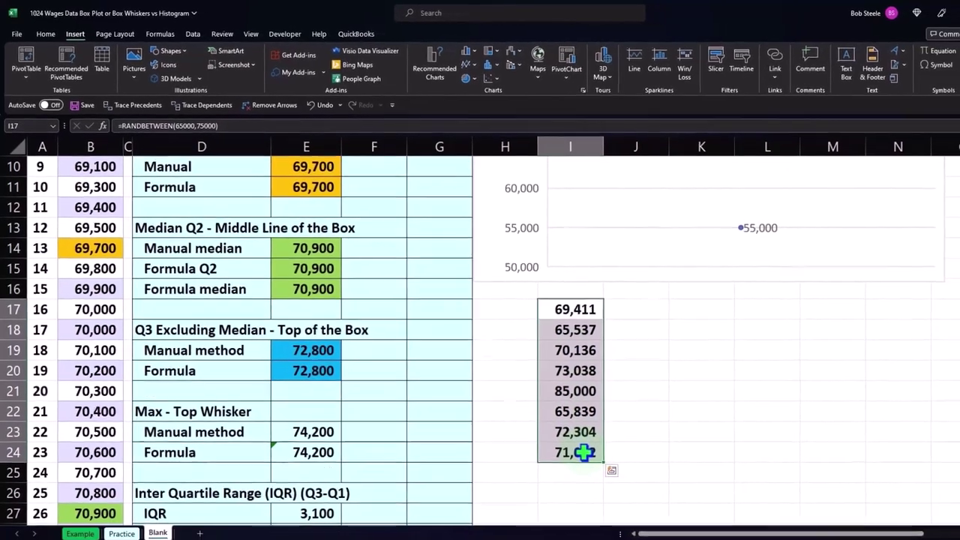
key("Delete")
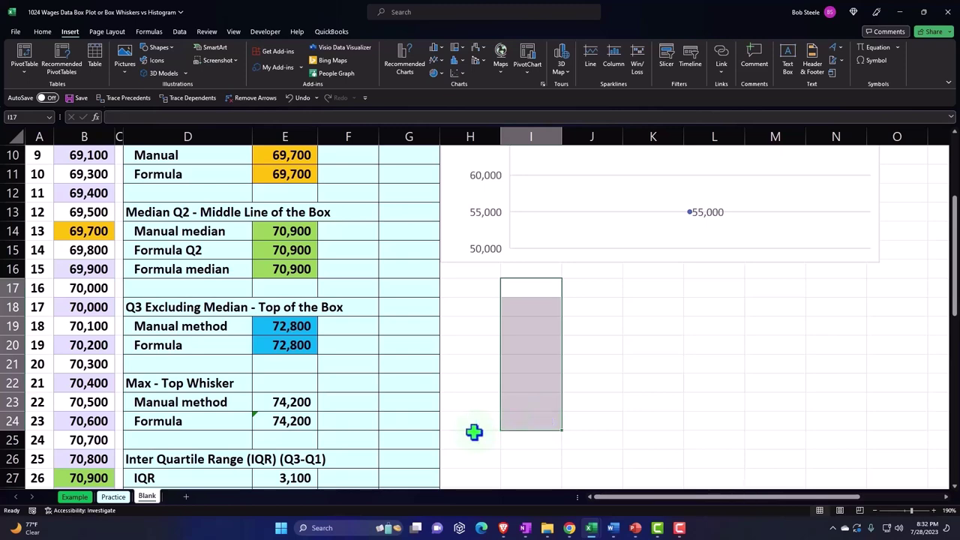
Step: Select the Wages values in B2:B52 by range, clear the selection, and reselect the whole table column from its header
scroll(473, 431, "up", 3)
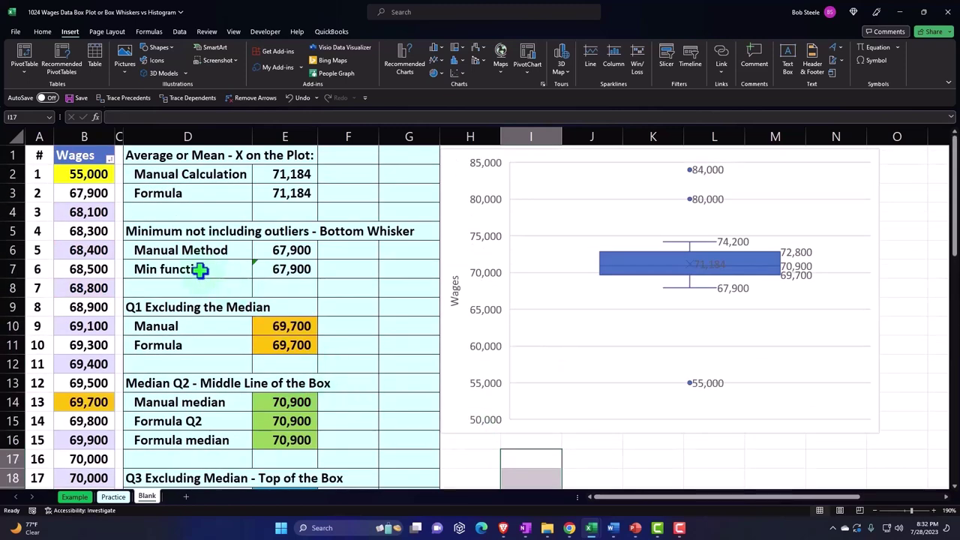
left_click_drag(89, 174, 79, 461)
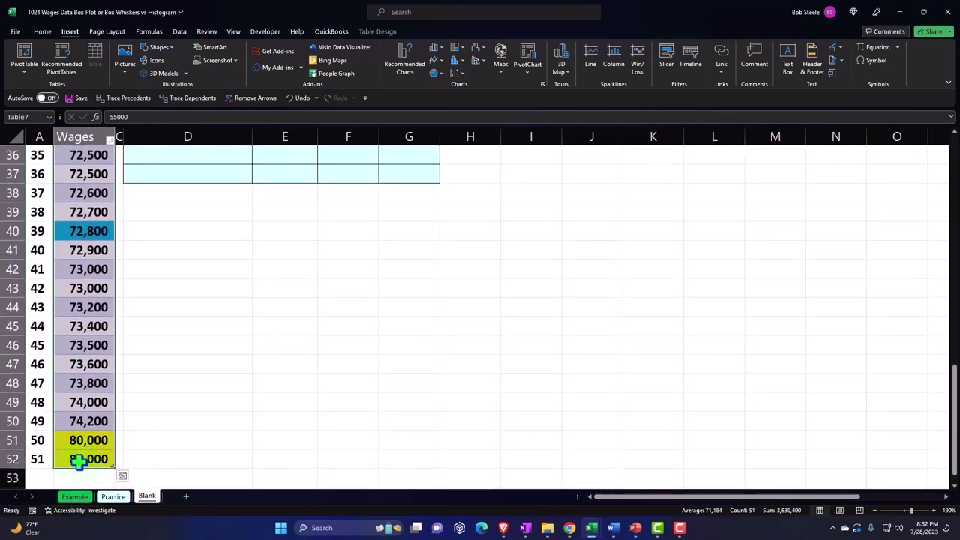
scroll(155, 407, "up", 9)
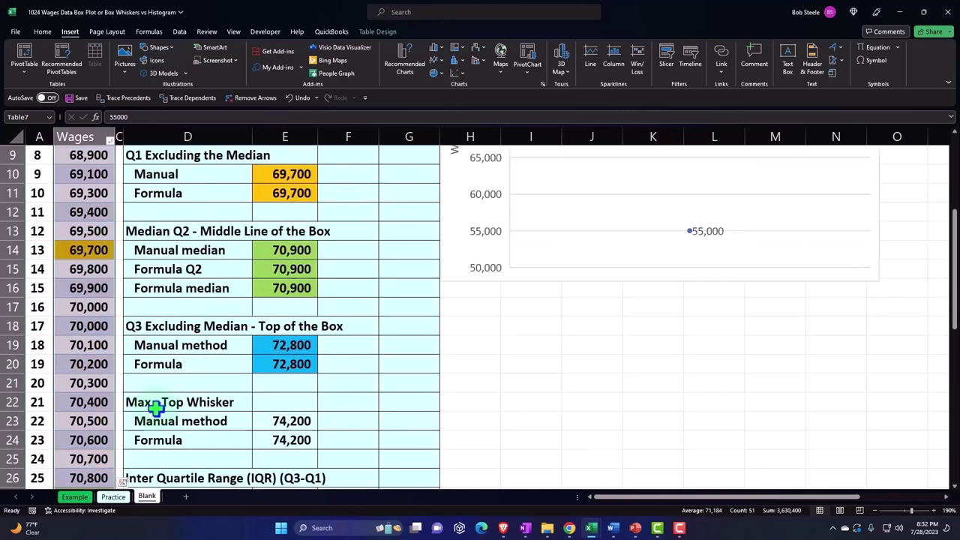
scroll(155, 407, "up", 3)
left_click(98, 306)
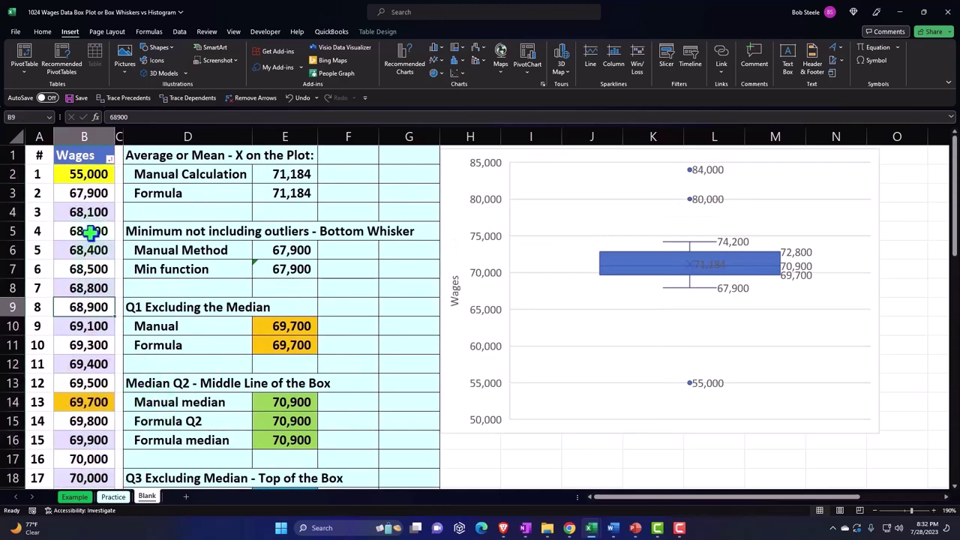
left_click(81, 142)
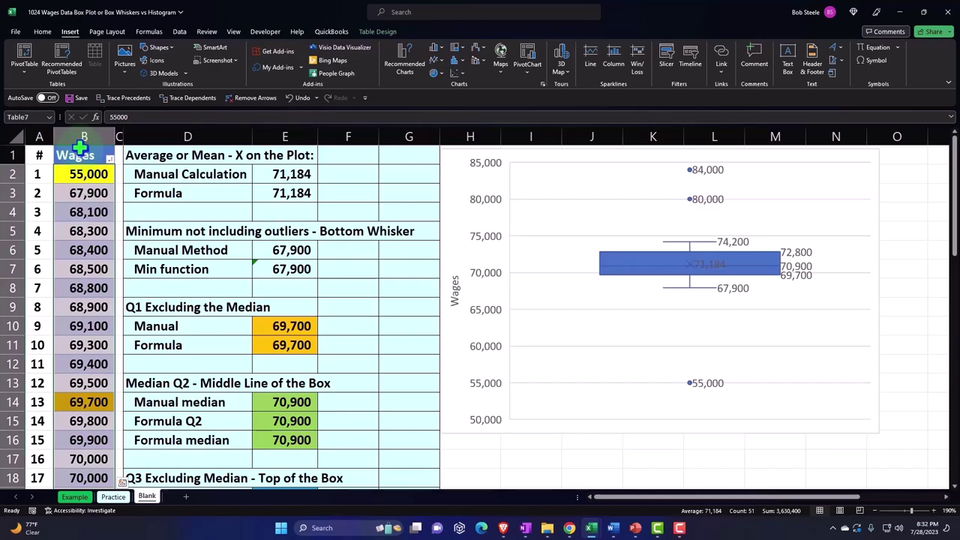
Step: Select all the Wages data starting from cell B2 and check how far down the column the selection extends
left_click(80, 175)
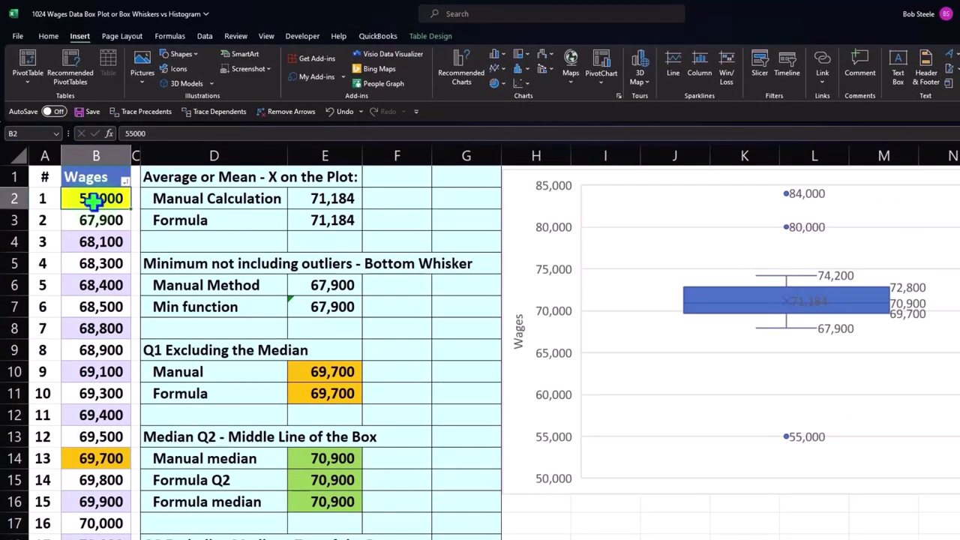
scroll(93, 198, "down", 11)
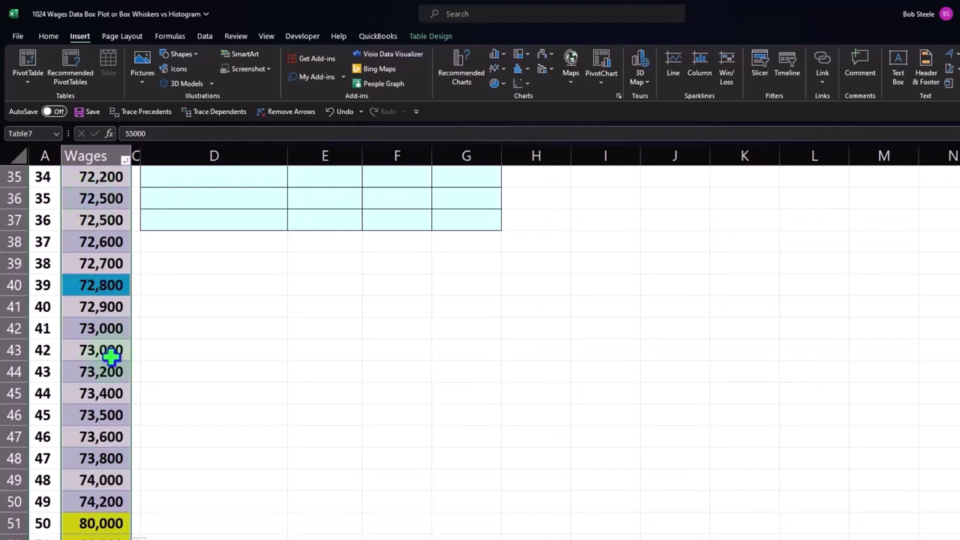
scroll(111, 358, "down", 1)
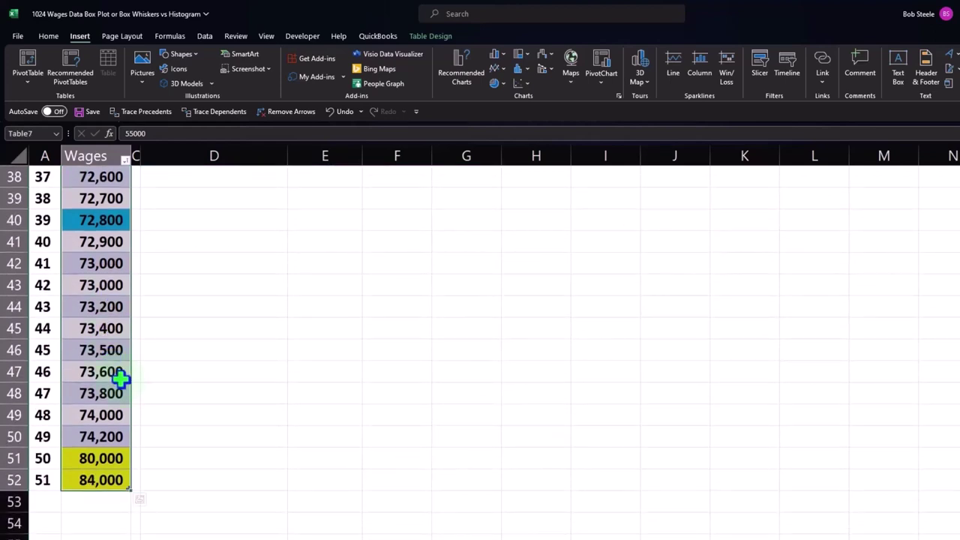
scroll(120, 379, "up", 12)
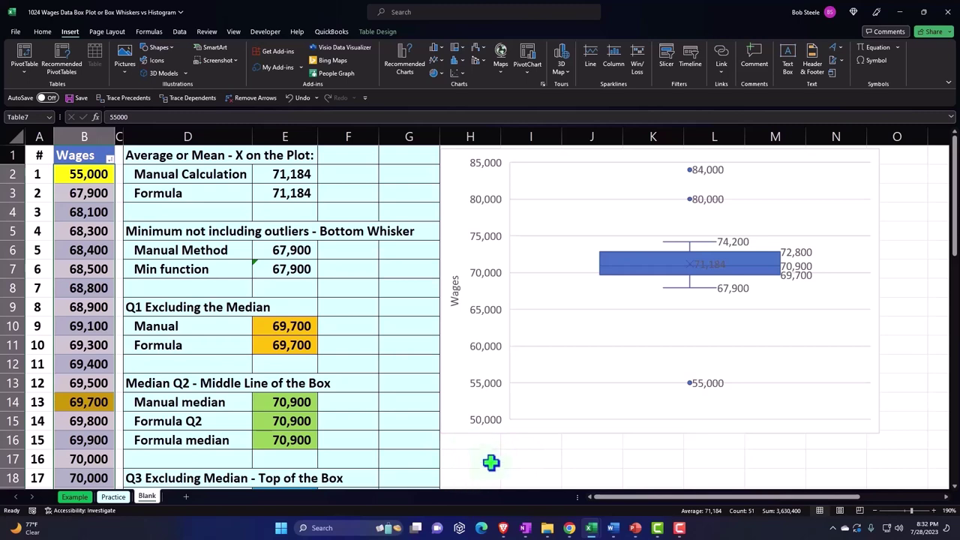
Step: Select the full Wages data from cell B2 and insert a Histogram chart of it
scroll(478, 457, "down", 3)
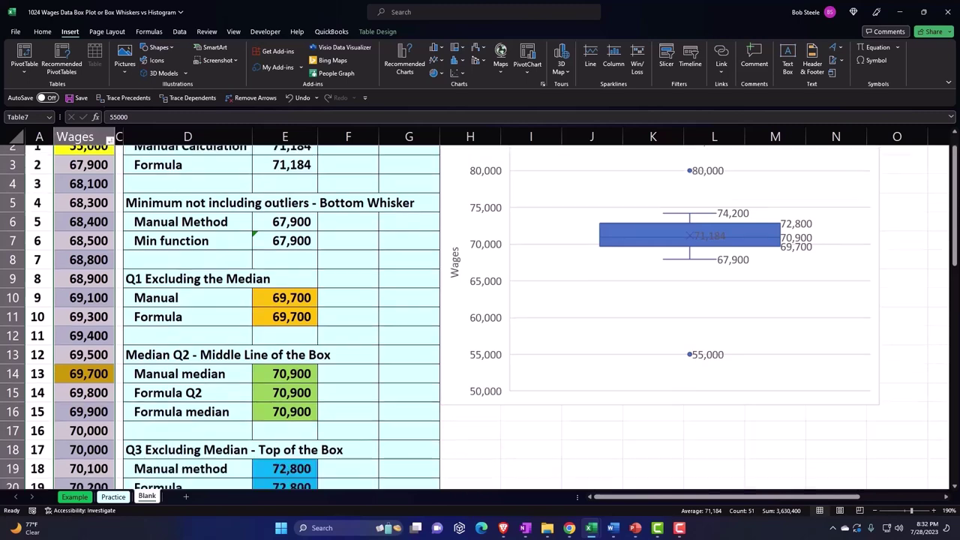
scroll(478, 456, "up", 2)
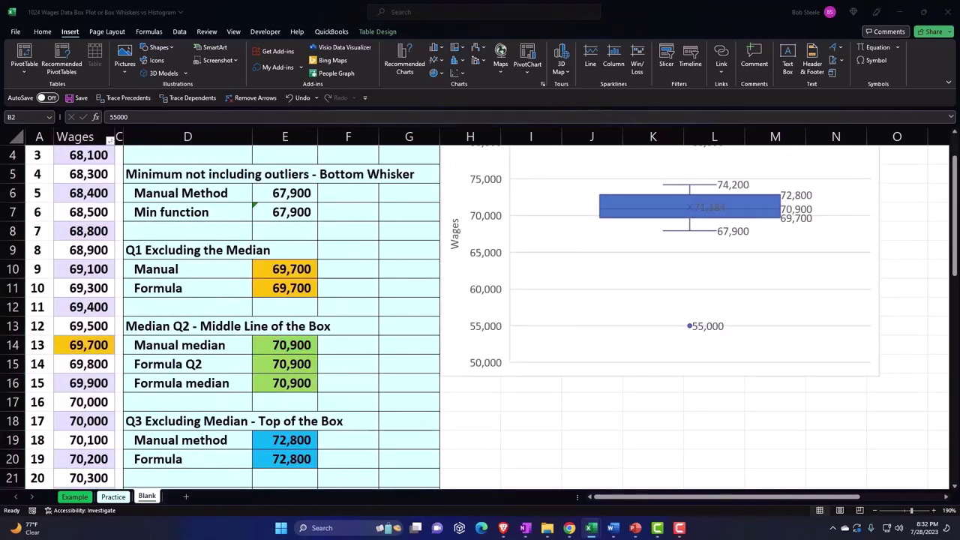
key("ctrl+a")
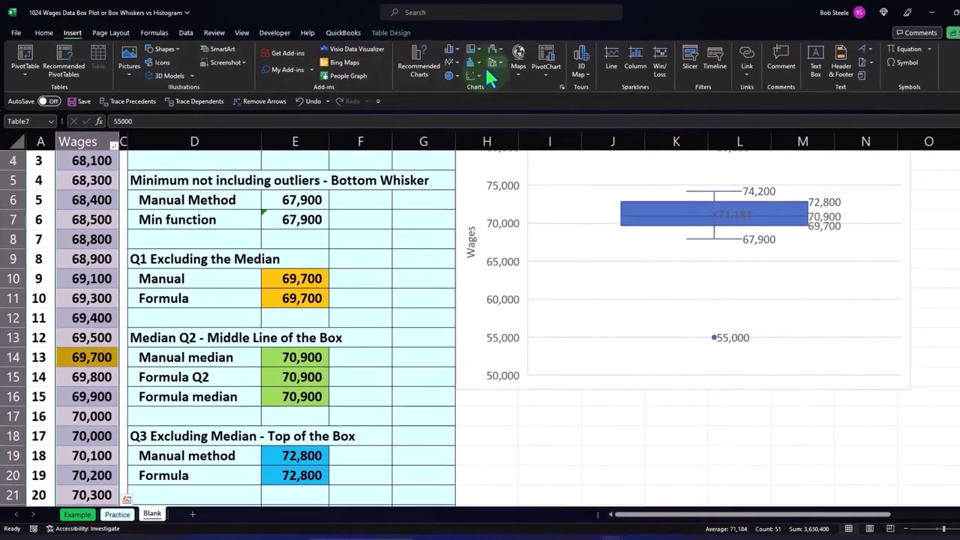
left_click(464, 61)
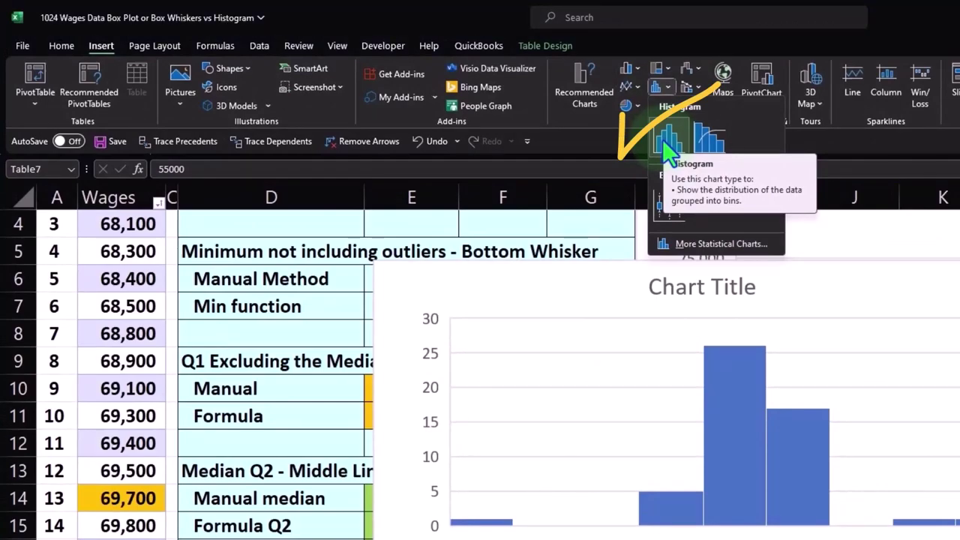
left_click(664, 142)
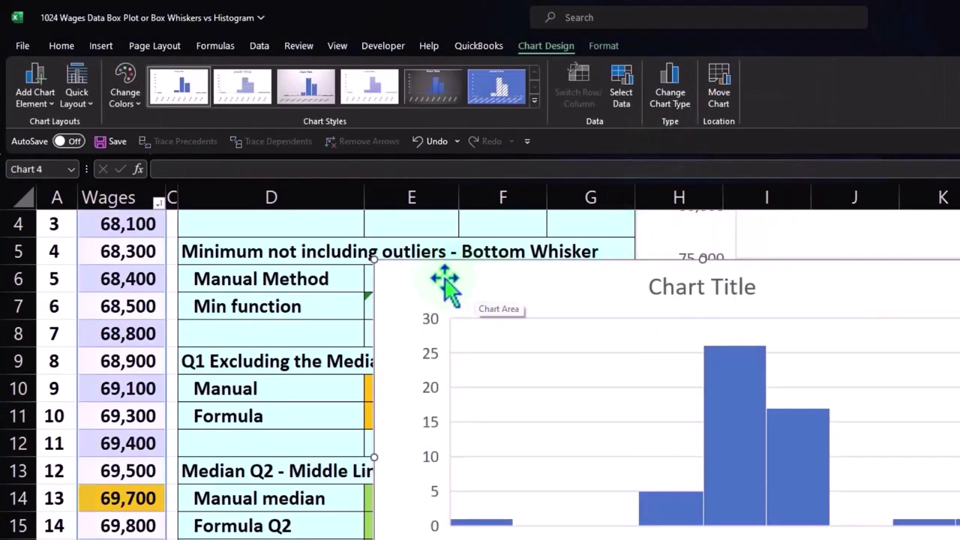
Step: Move the new histogram directly below the box plot so both charts share the same area of the sheet
left_click_drag(448, 284, 465, 406)
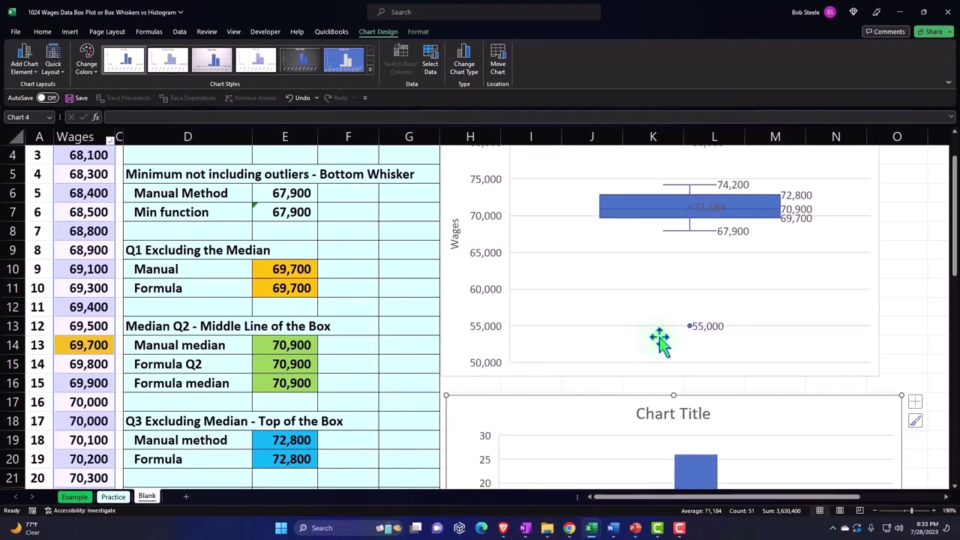
scroll(658, 339, "up", 1)
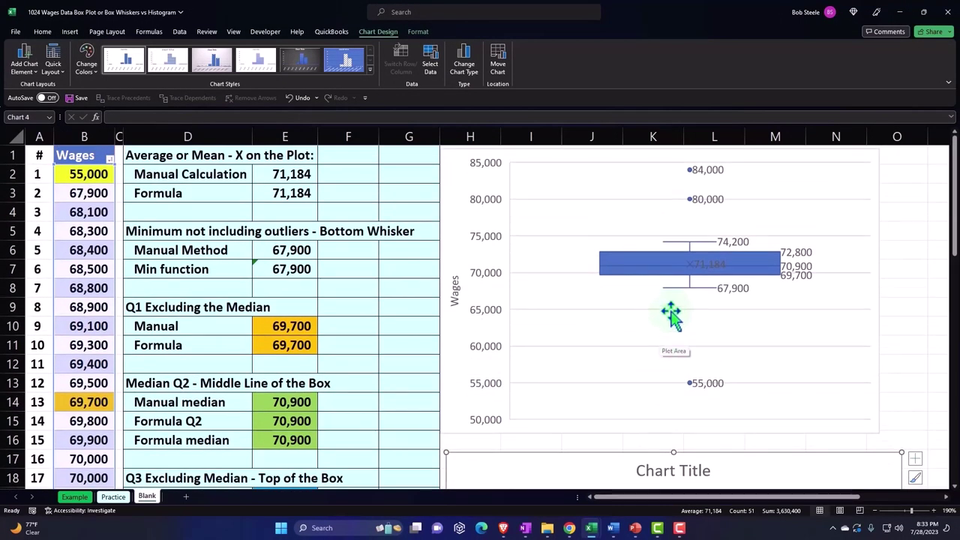
scroll(671, 315, "down", 5)
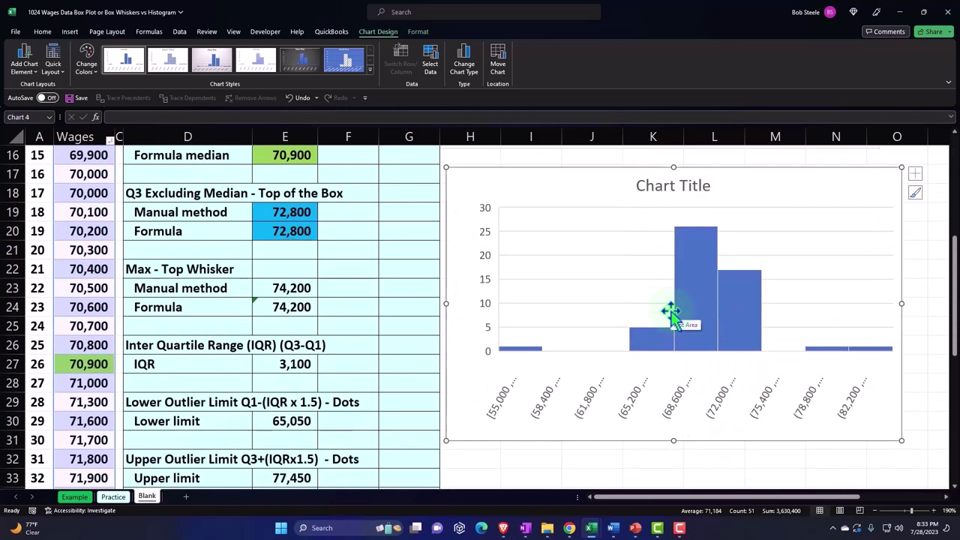
Step: Delete the histogram's chart title and deselect the chart
left_click(652, 185)
key("Escape")
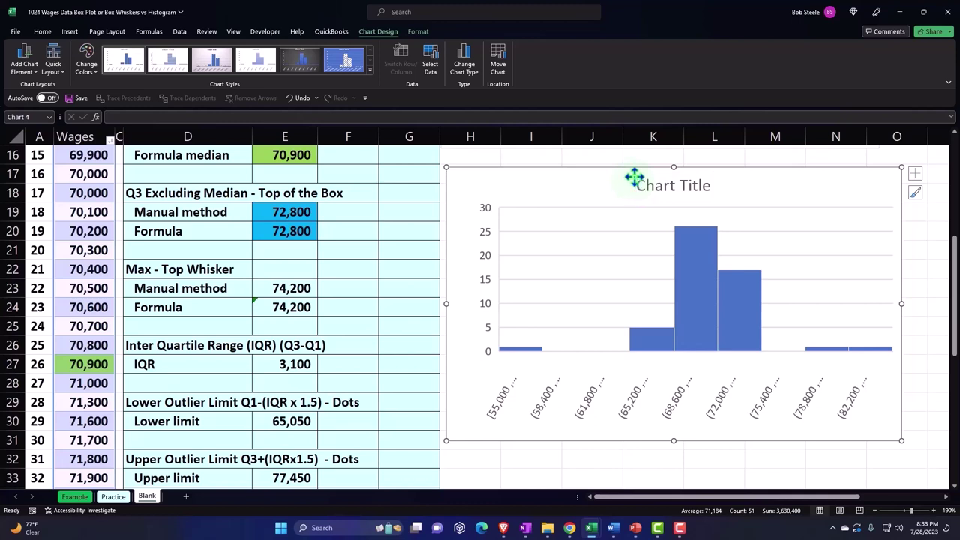
left_click(634, 178)
key("Delete")
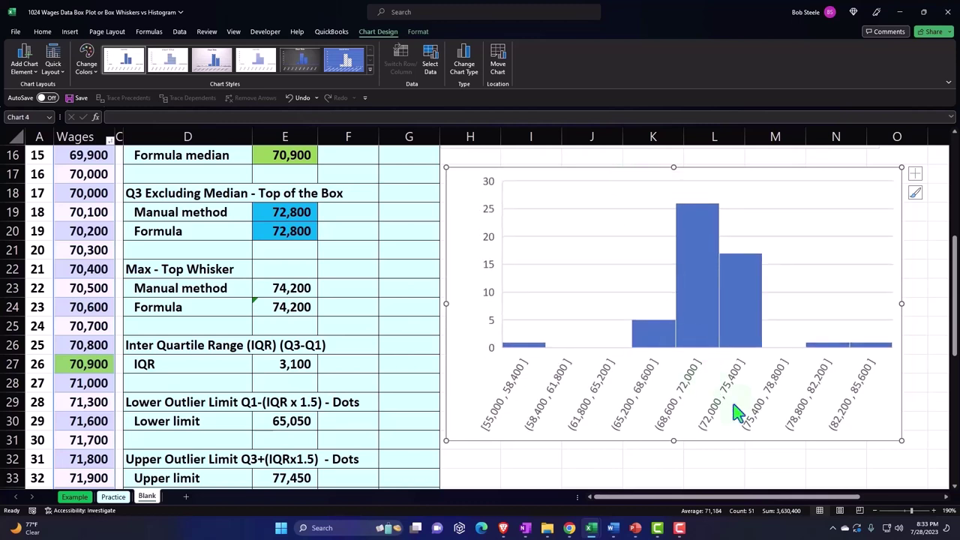
left_click(783, 458)
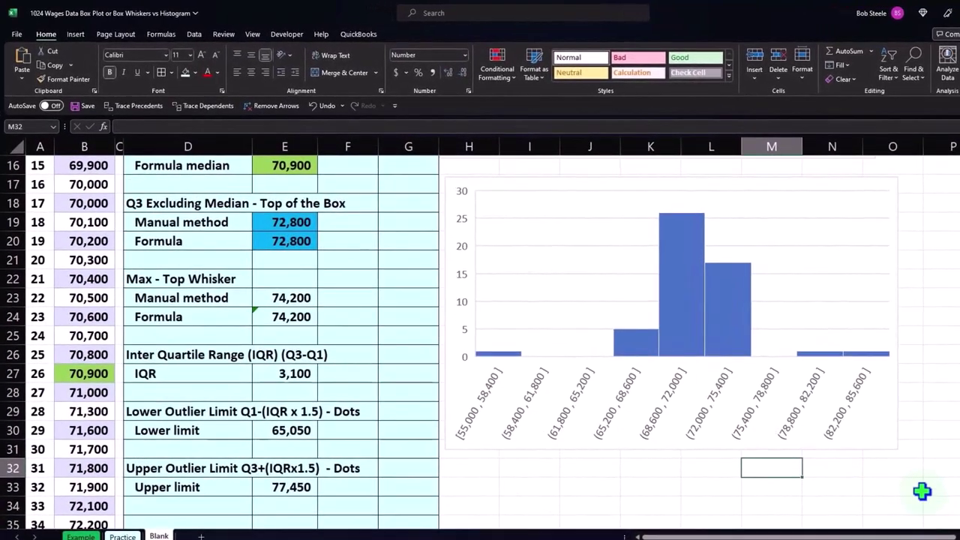
Step: Enlarge the histogram by widening it to about the end of column Q and making it taller
scroll(922, 491, "down", 1)
left_click(816, 388)
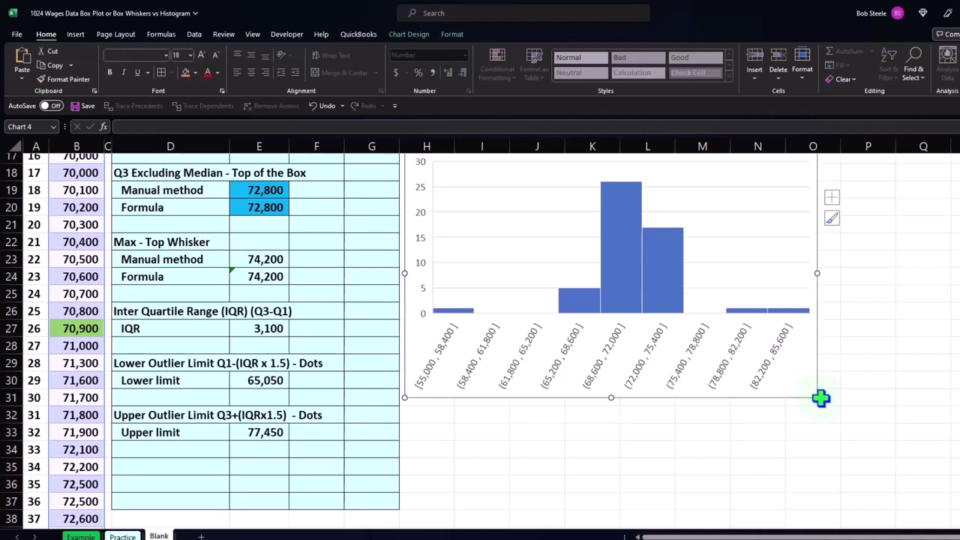
left_click(784, 247)
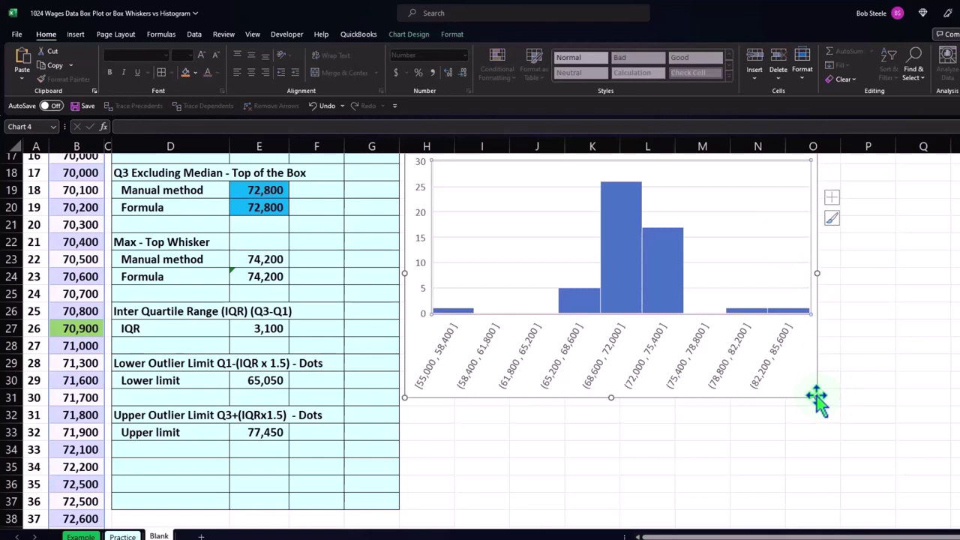
scroll(817, 375, "up", 2)
left_click_drag(818, 366, 953, 358)
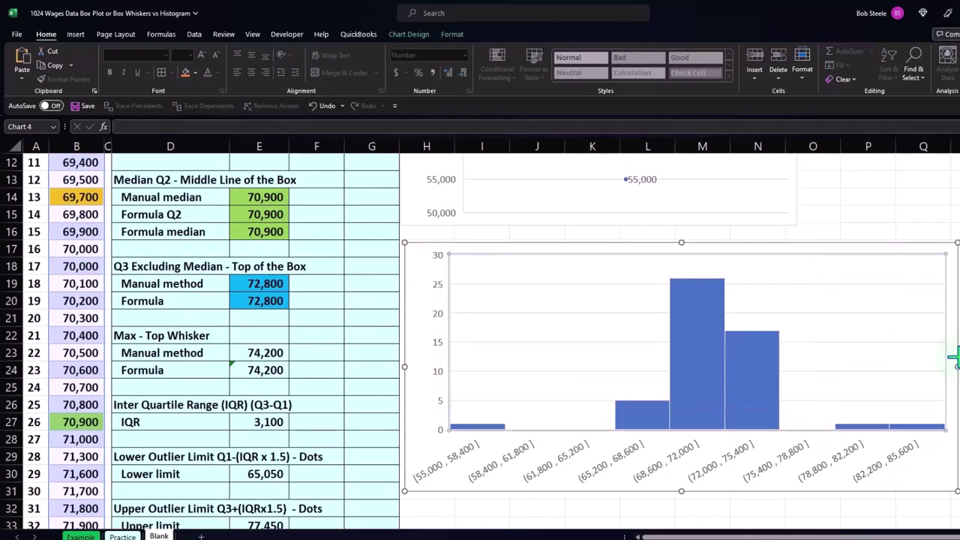
left_click_drag(681, 491, 664, 452)
scroll(649, 442, "up", 2)
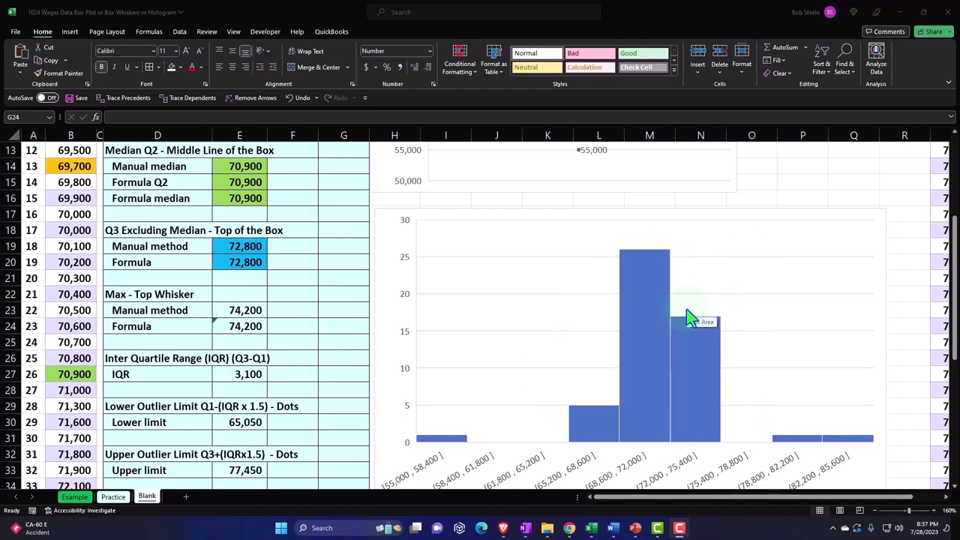
Step: Compare the box plot with the histogram and examine the histogram's bar for the 78,800 to 82,200 bin
scroll(686, 308, "up", 4)
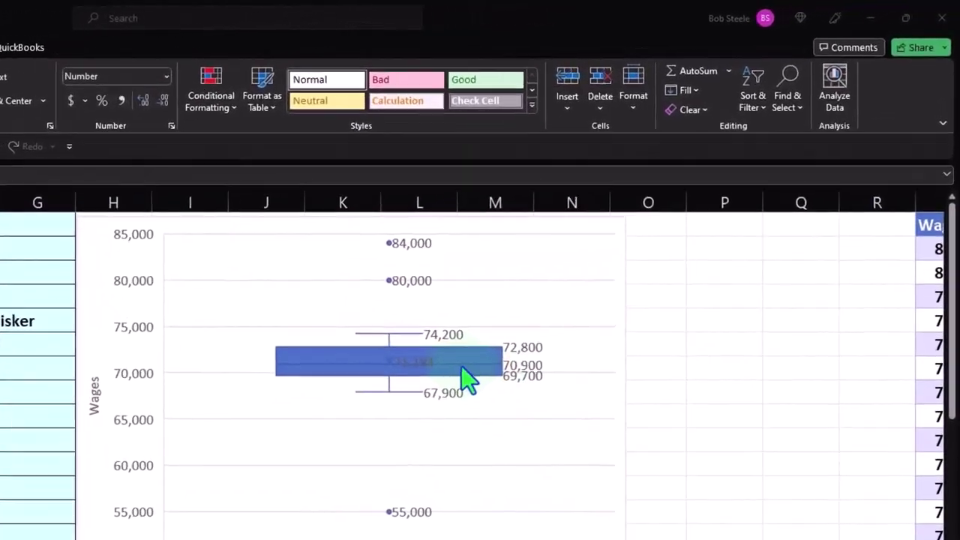
mouse_move(444, 397)
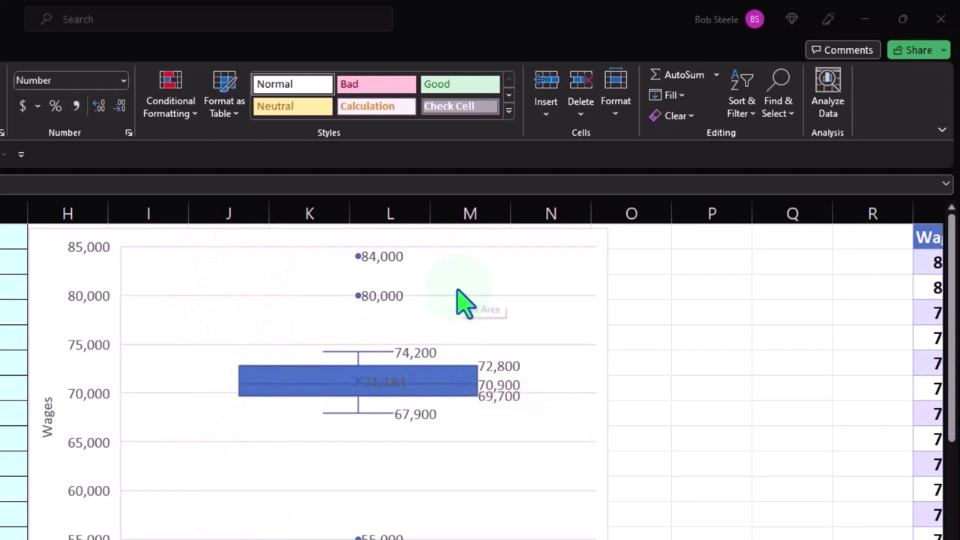
scroll(465, 304, "down", 2)
scroll(465, 304, "down", 2)
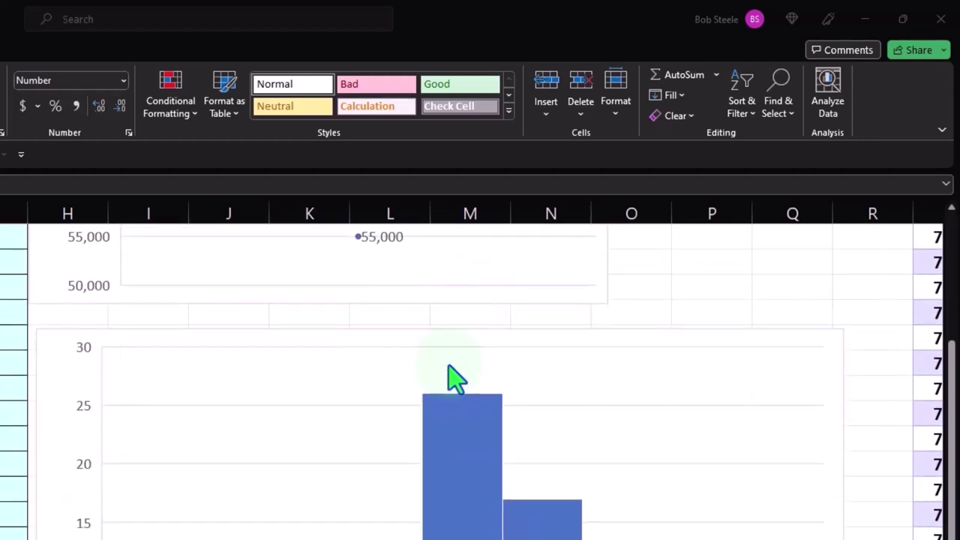
mouse_move(453, 471)
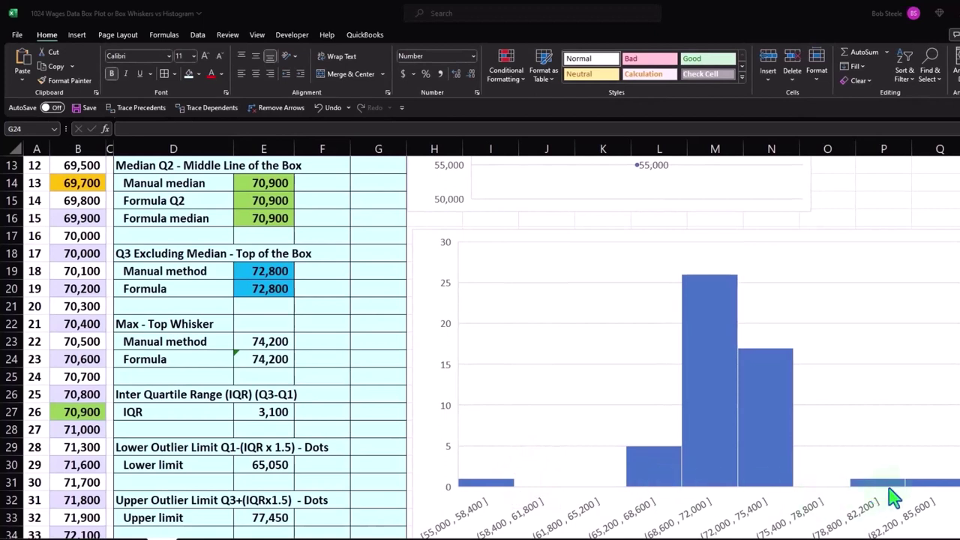
mouse_move(891, 491)
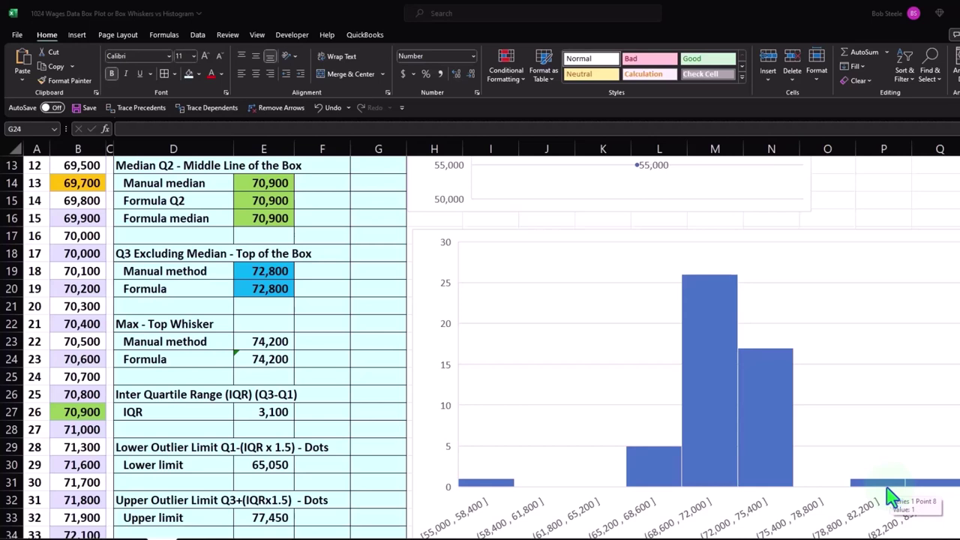
key("alt+Tab")
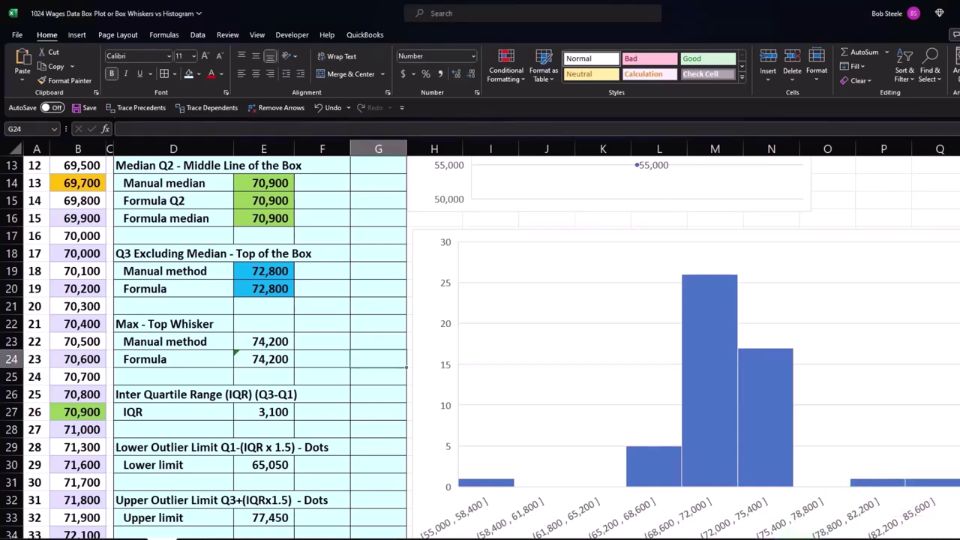
left_click(902, 206)
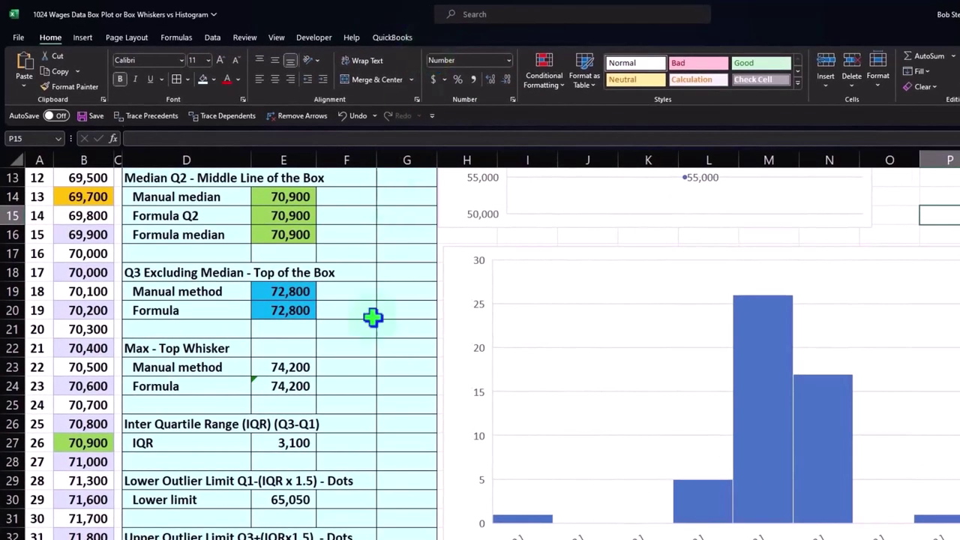
Step: Browse the chart elements, quick layouts and colour palettes available for the histogram
left_click(454, 275)
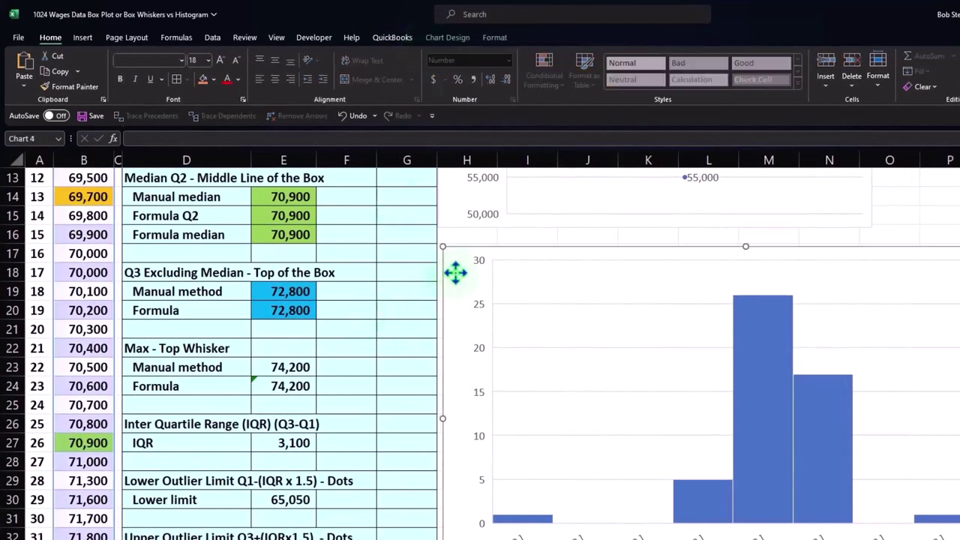
left_click(447, 37)
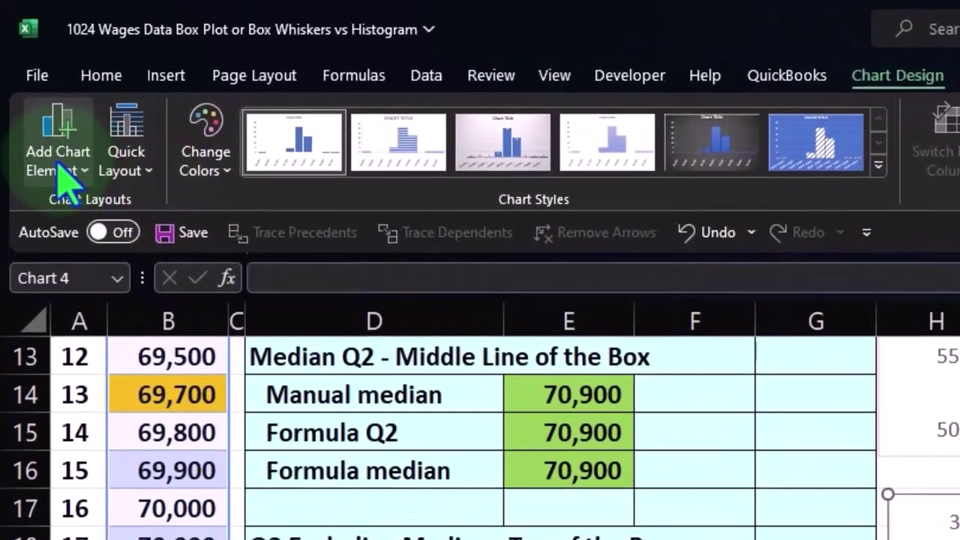
left_click(37, 94)
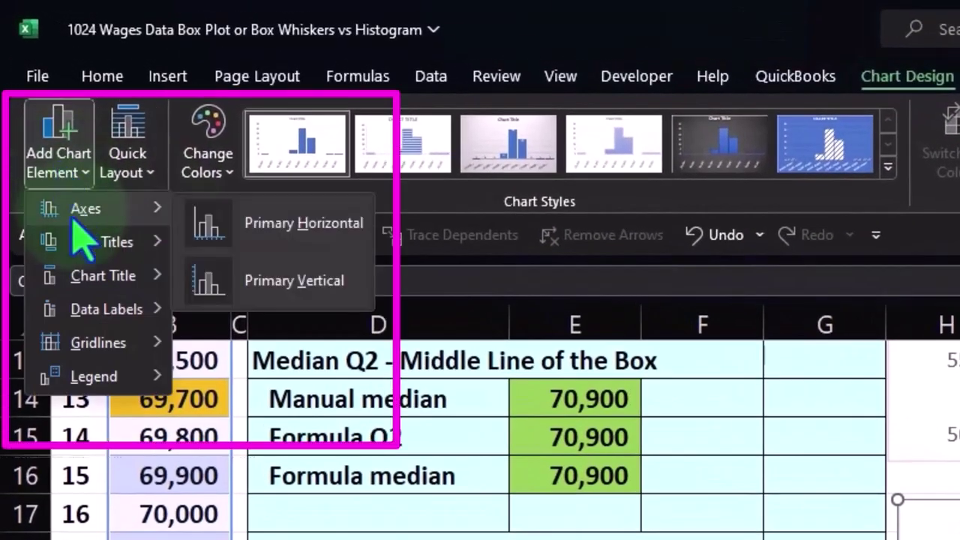
mouse_move(78, 274)
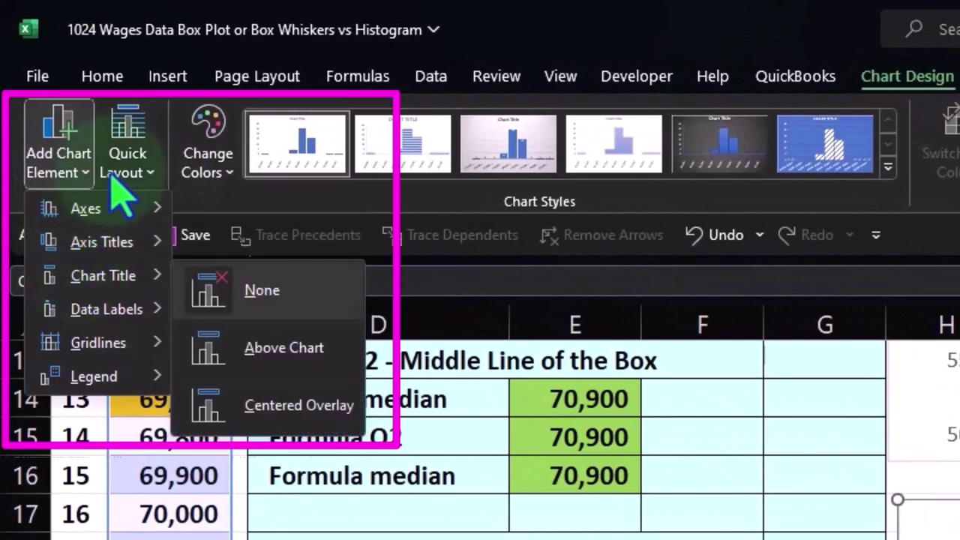
left_click(117, 178)
left_click(124, 168)
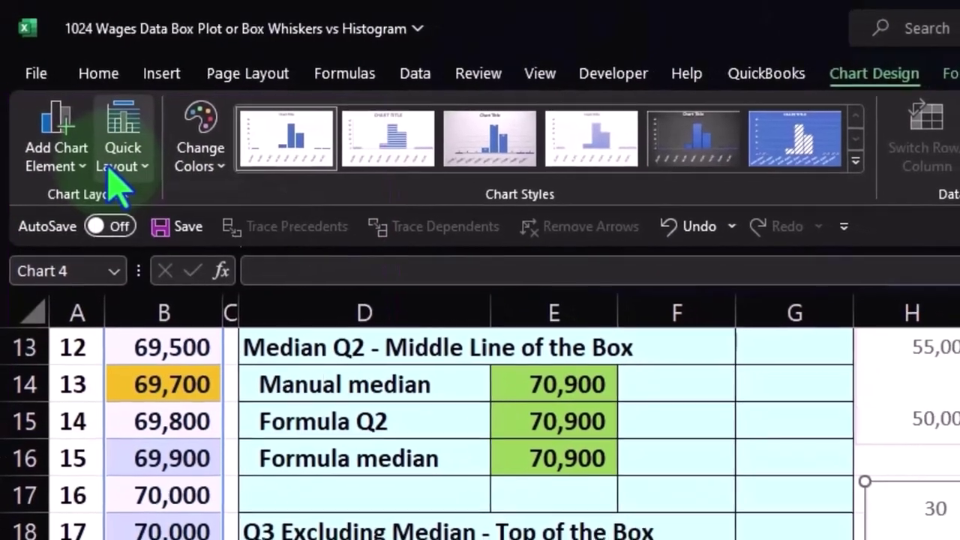
left_click(207, 161)
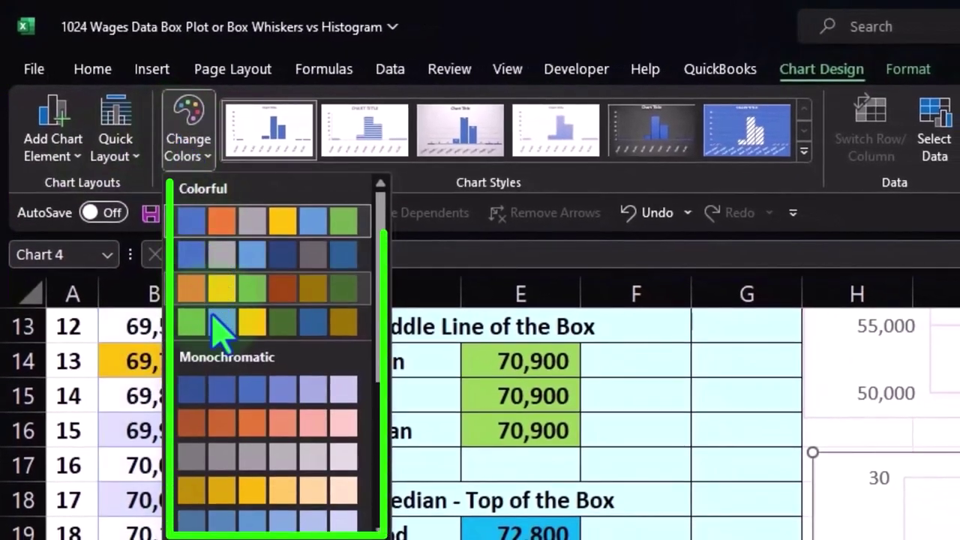
left_click(192, 219)
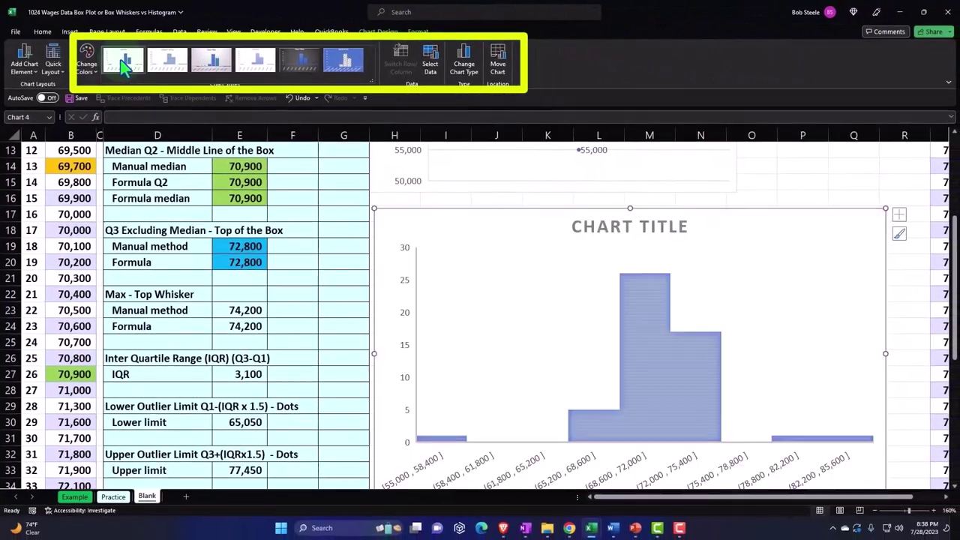
Step: Review the histogram's source data range and series values, then look over its shape formatting options without editing anything
left_click(433, 60)
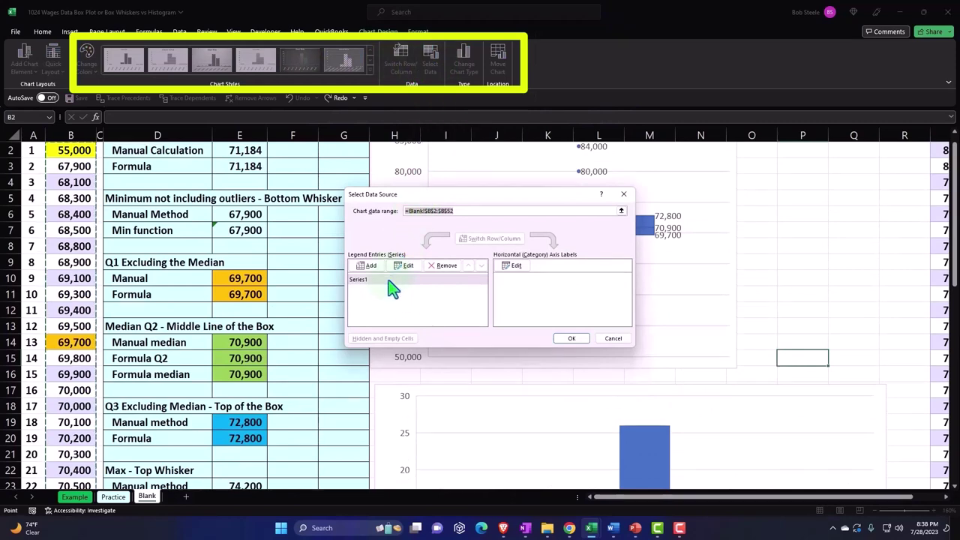
left_click(405, 268)
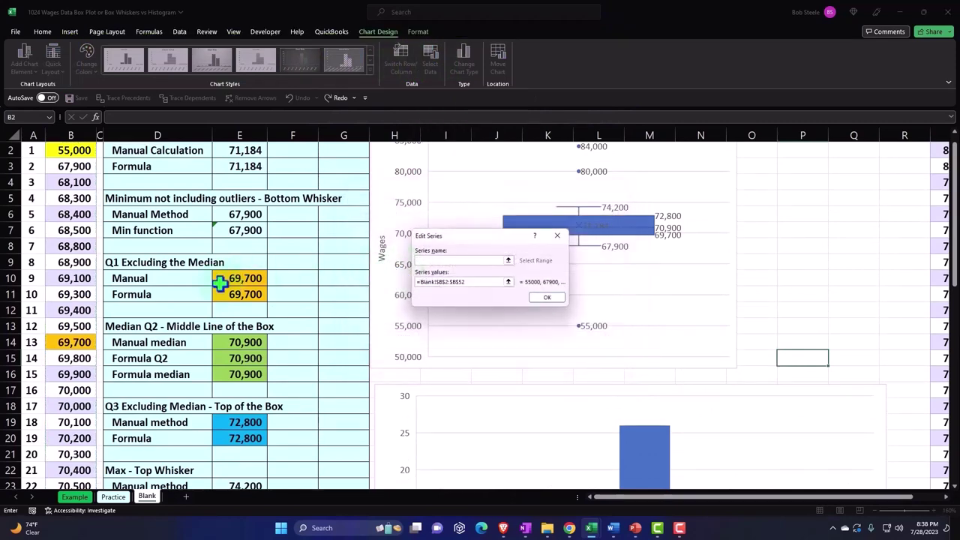
left_click(442, 282)
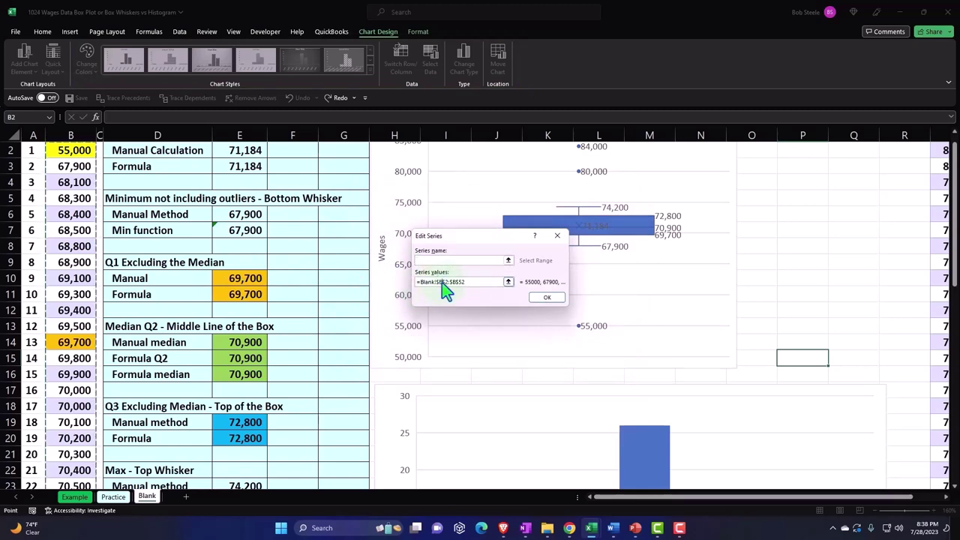
left_click(558, 237)
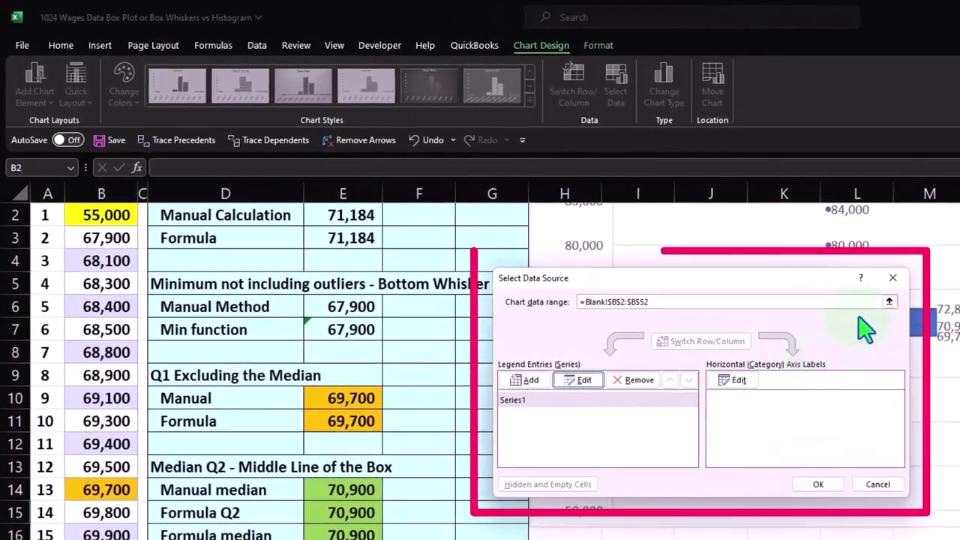
left_click(892, 279)
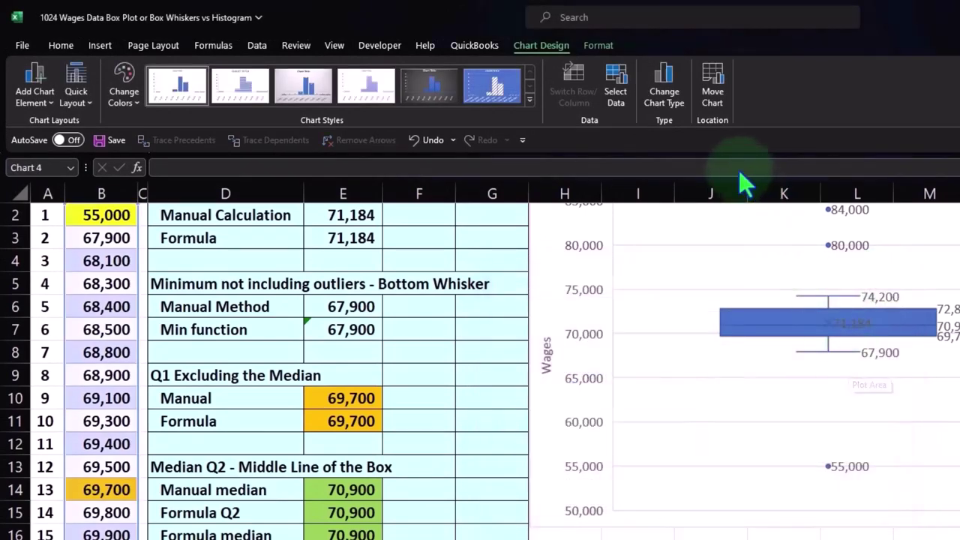
left_click(598, 45)
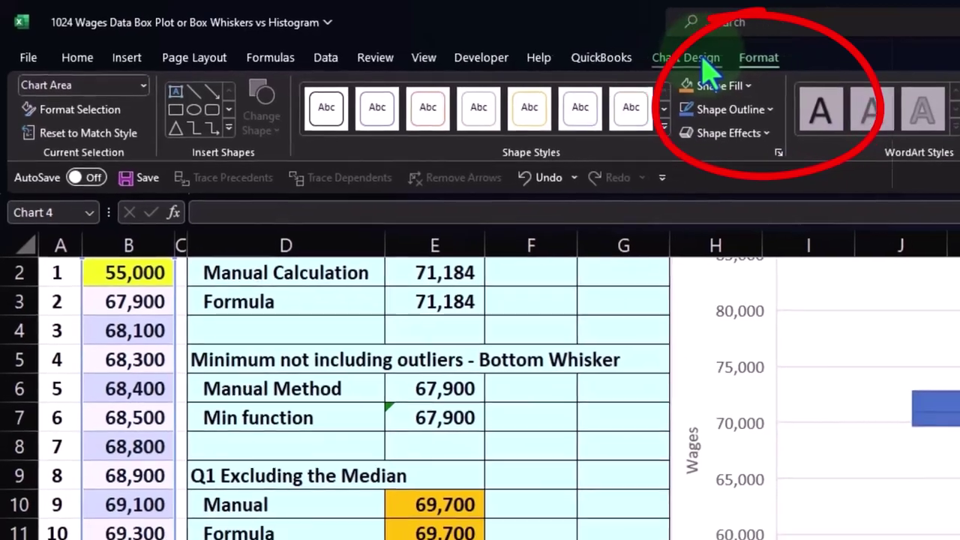
left_click(740, 66)
Step: Open the formatting options for the histogram's vertical axis and examine its minimum and maximum bounds
scroll(937, 420, "down", 3)
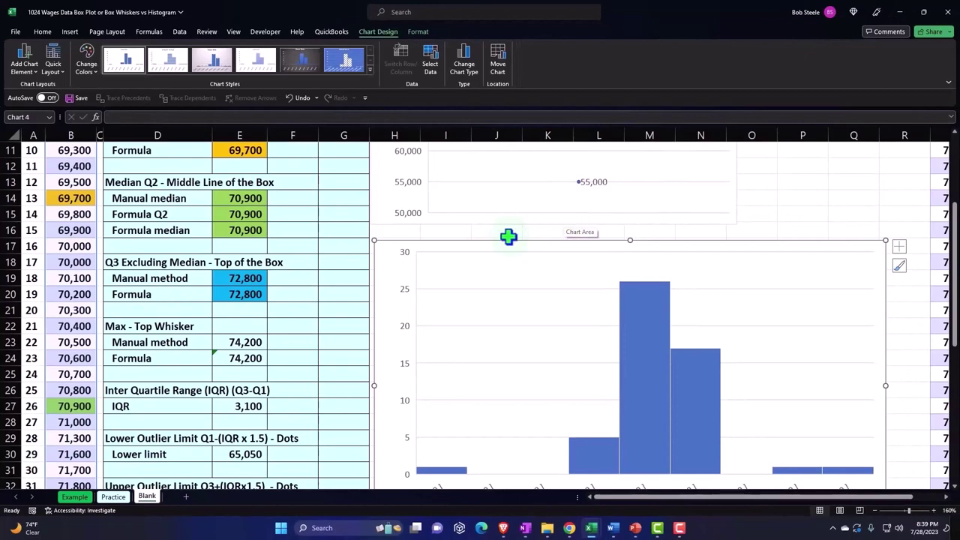
left_click(406, 298)
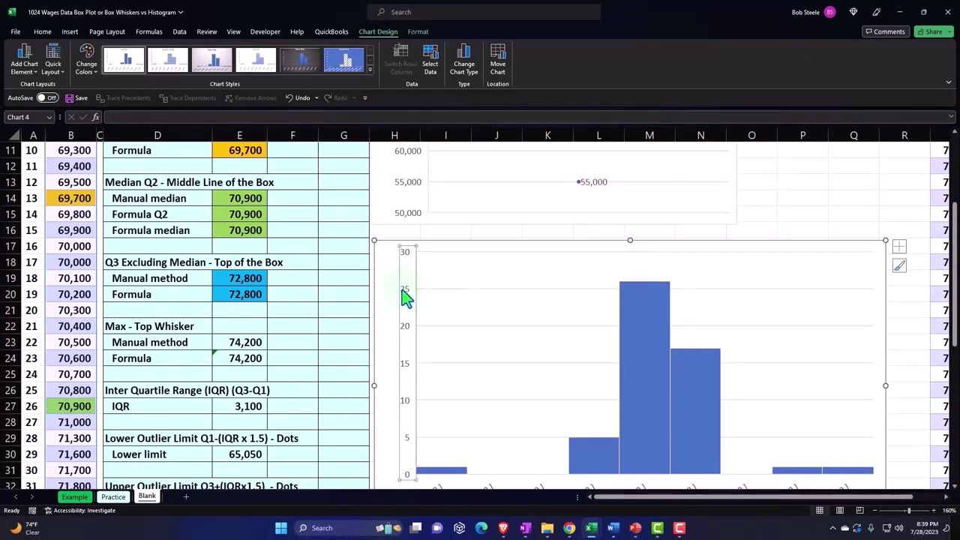
scroll(406, 298, "down", 1)
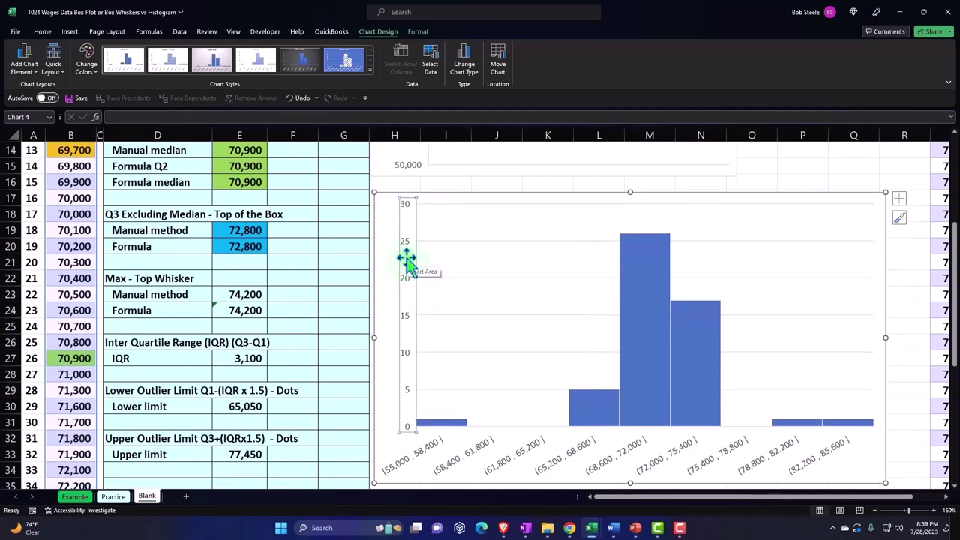
left_click(407, 258)
double_click(406, 257)
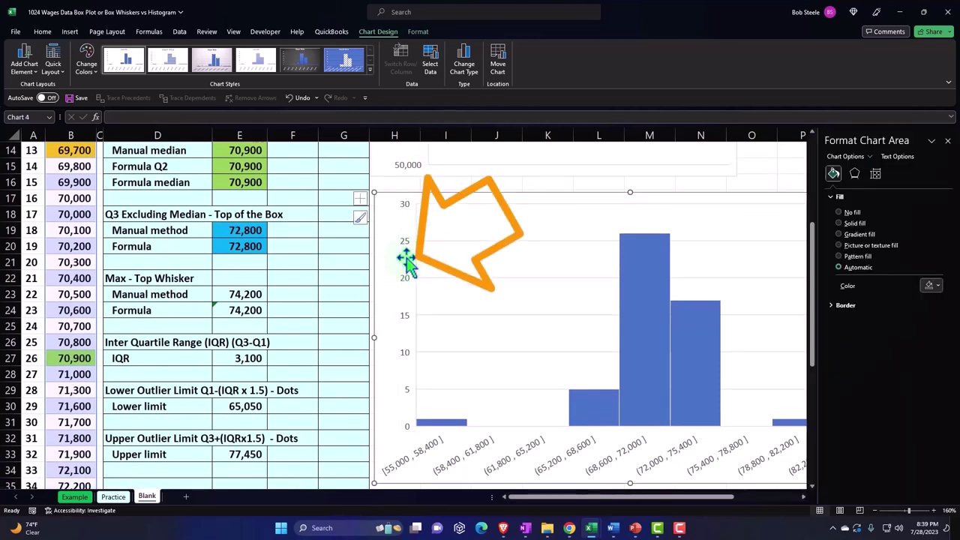
left_click(406, 255)
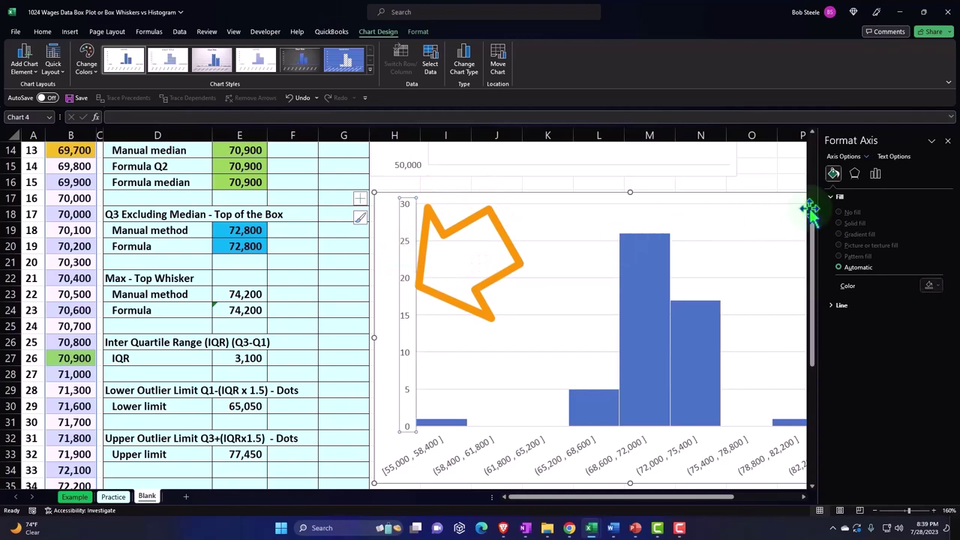
left_click(874, 174)
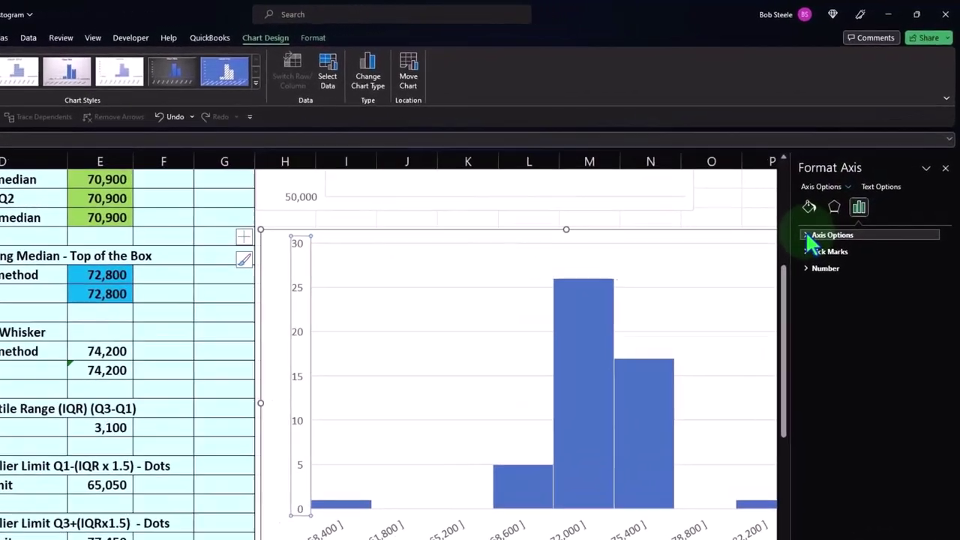
left_click(832, 197)
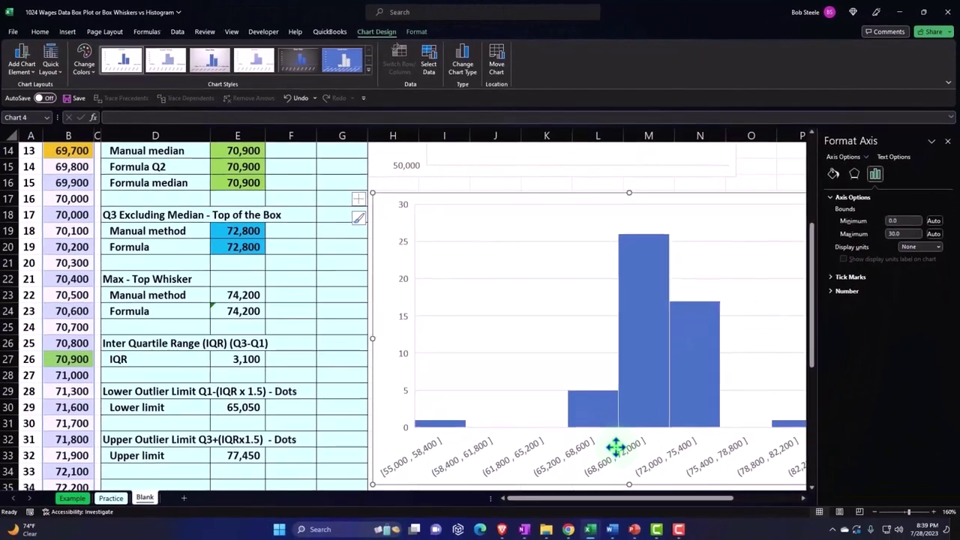
Step: Open the histogram's horizontal axis options and compare the bin settings with the bin labels along the axis
left_click(611, 448)
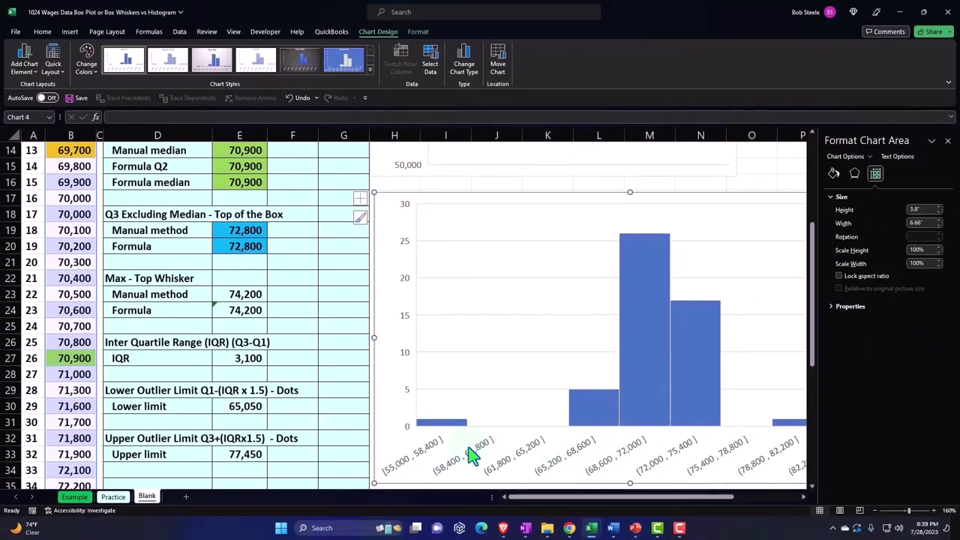
left_click(430, 455)
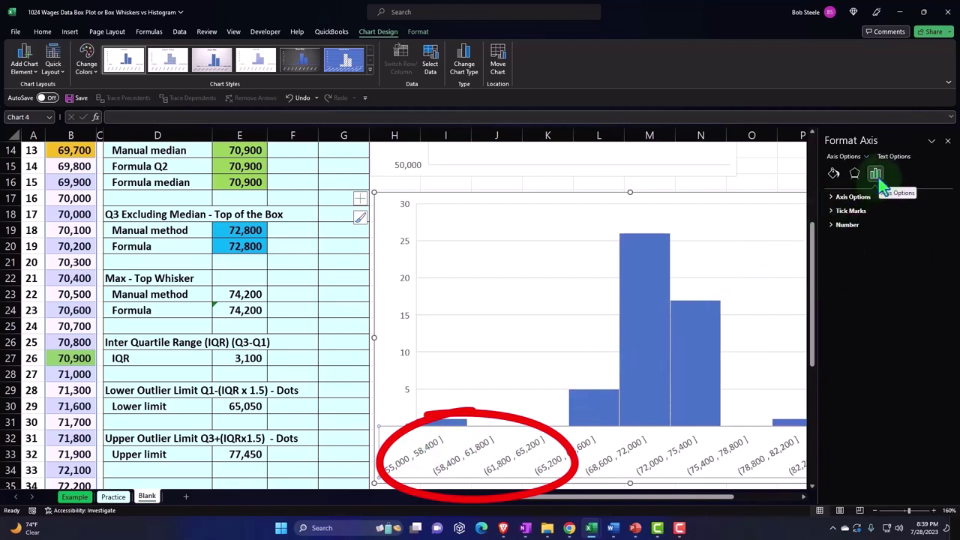
left_click(832, 197)
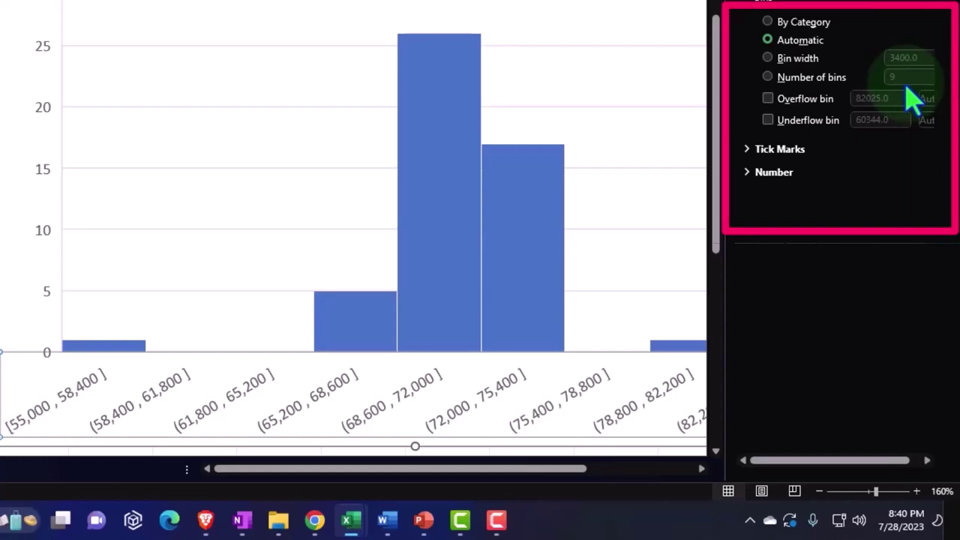
left_click_drag(409, 470, 463, 471)
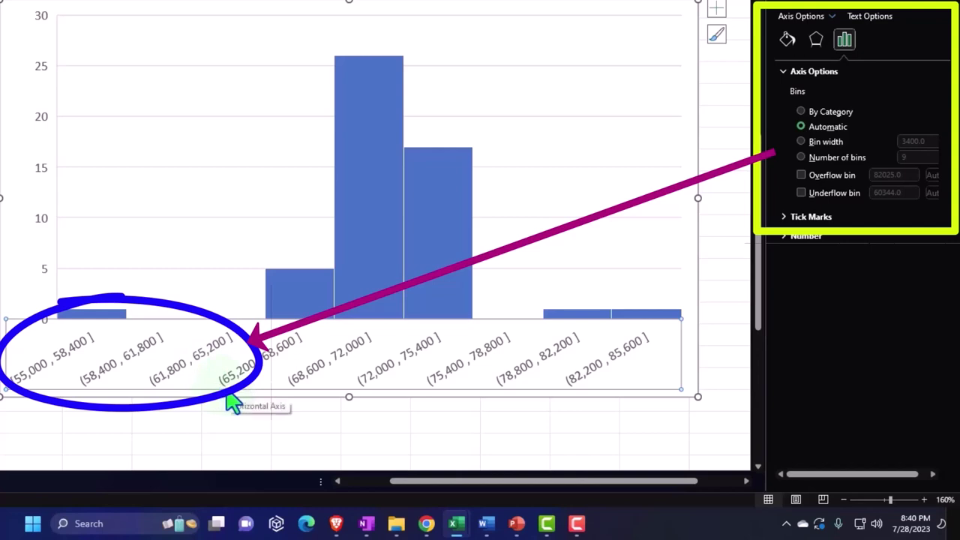
left_click_drag(489, 480, 385, 489)
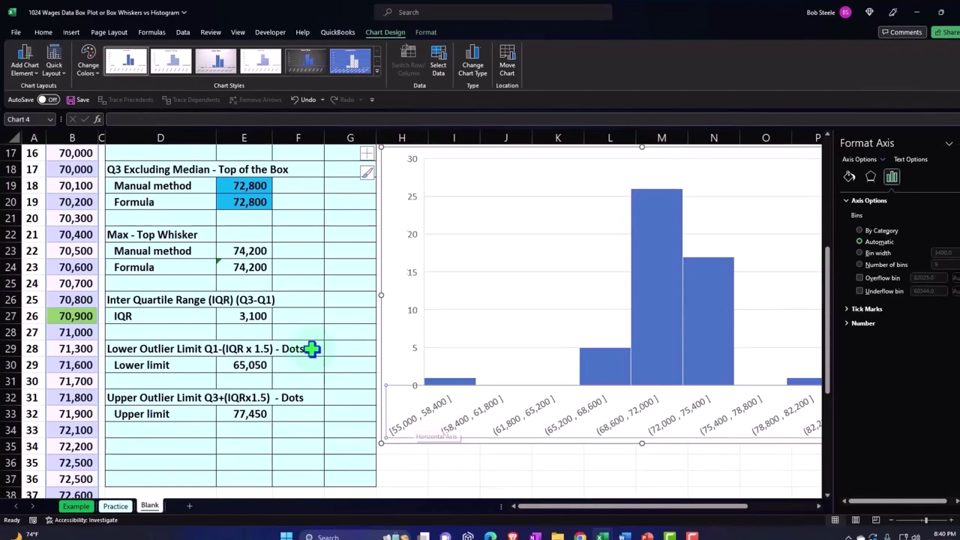
Step: Look over the column and bar chart types available for insertion, then highlight the wages in B19:B28
left_click(248, 311)
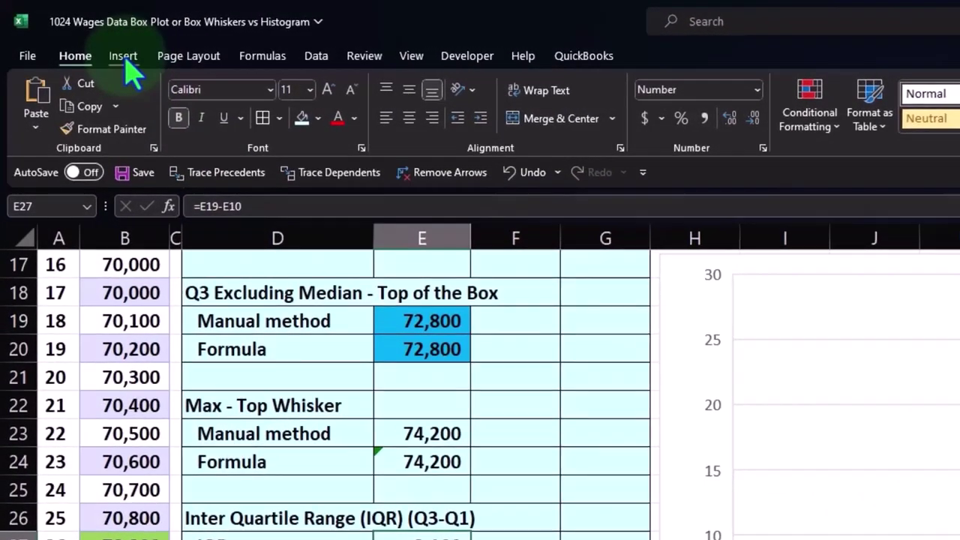
left_click(118, 56)
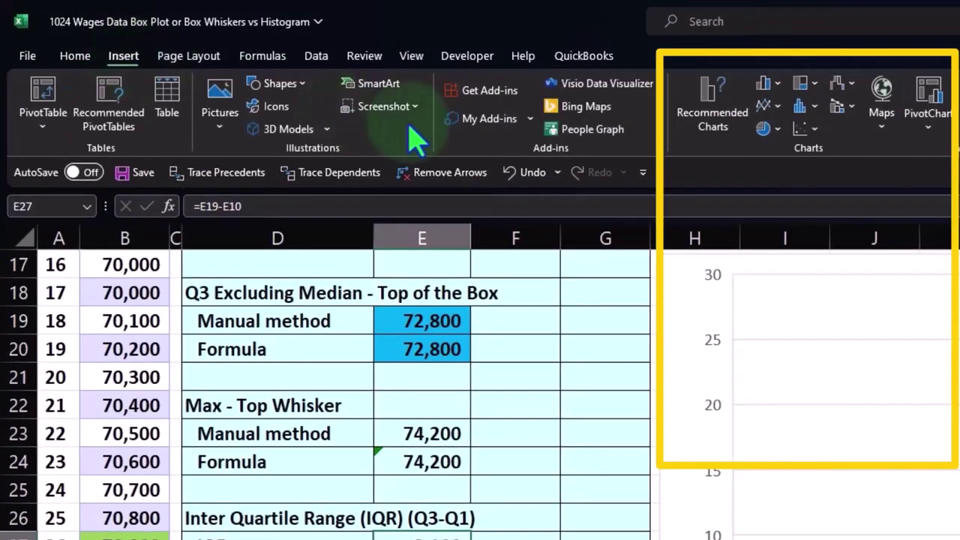
left_click(764, 82)
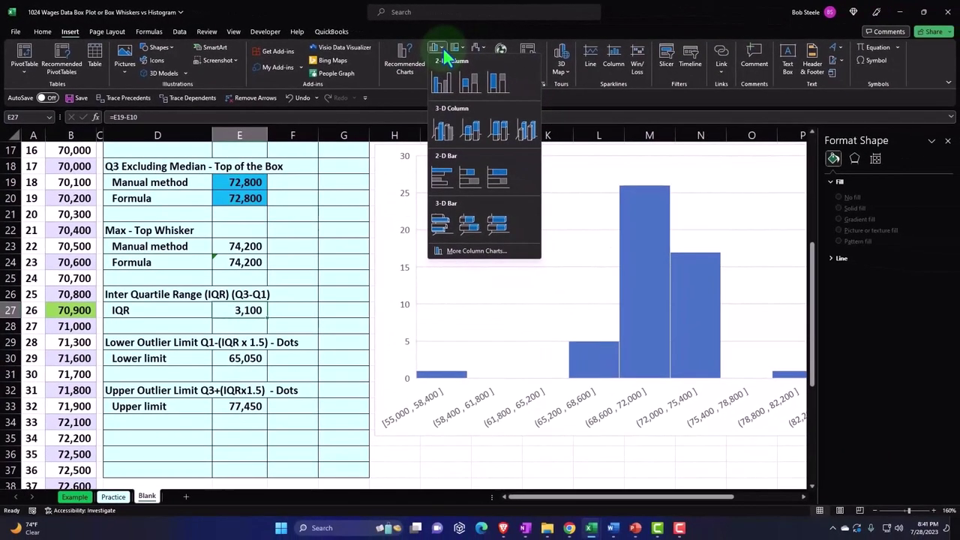
left_click(444, 49)
left_click(292, 274)
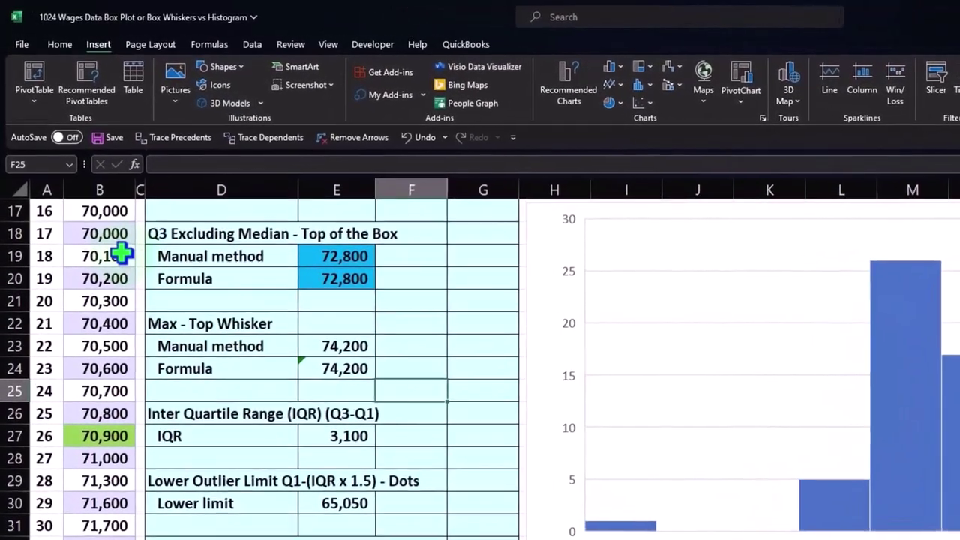
left_click_drag(122, 251, 101, 432)
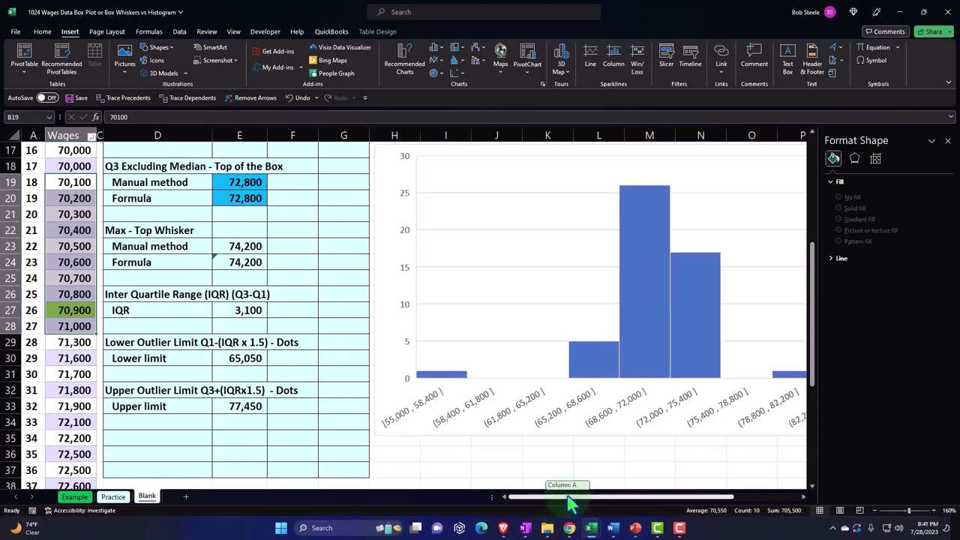
Step: Open the bin settings of the wages histogram's horizontal axis
left_click_drag(572, 498, 630, 504)
left_click(572, 433)
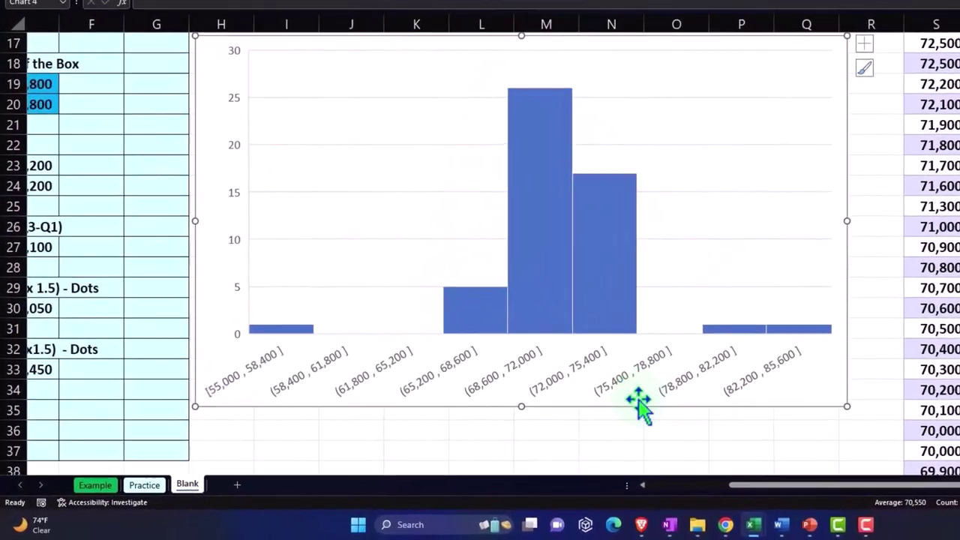
left_click(638, 370)
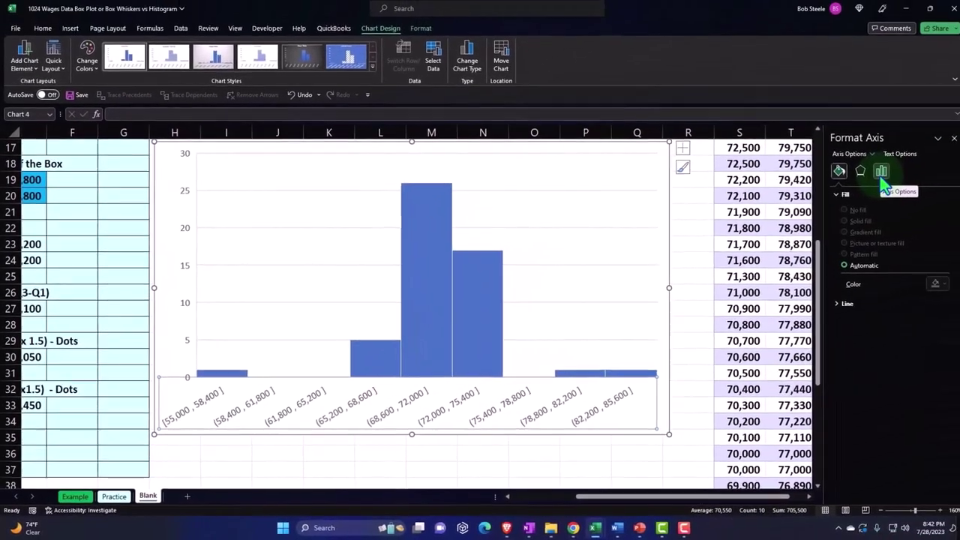
left_click(924, 159)
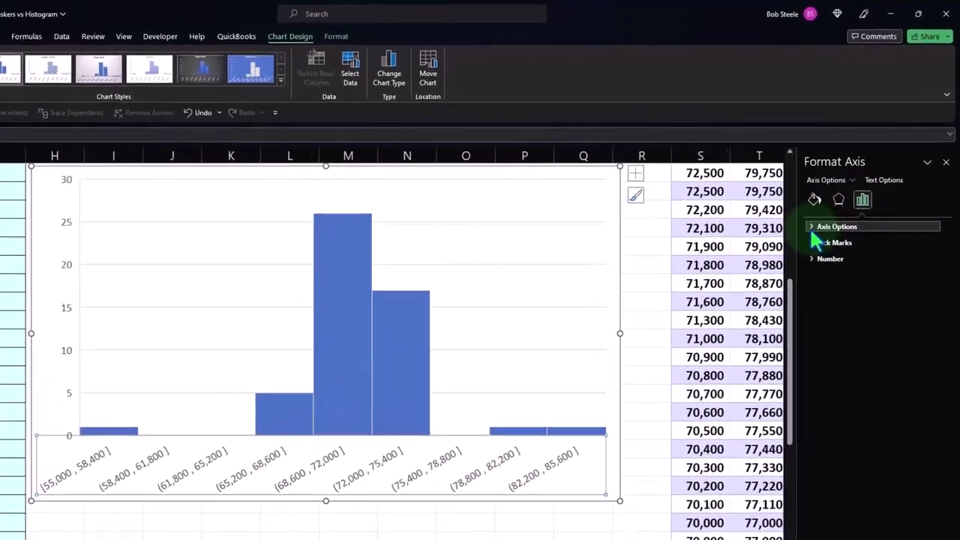
left_click(813, 229)
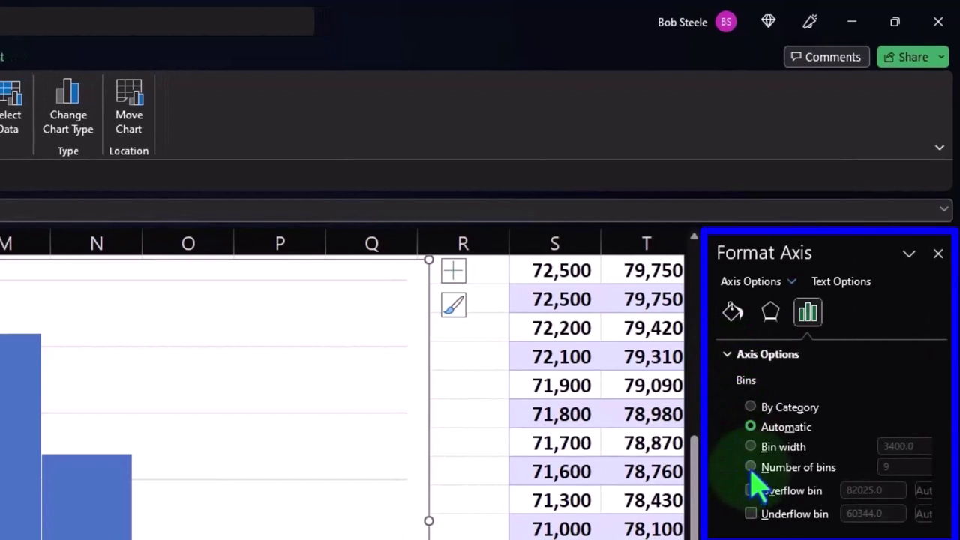
Step: Set the histogram's horizontal axis to a custom bin width of 2000
left_click(750, 446)
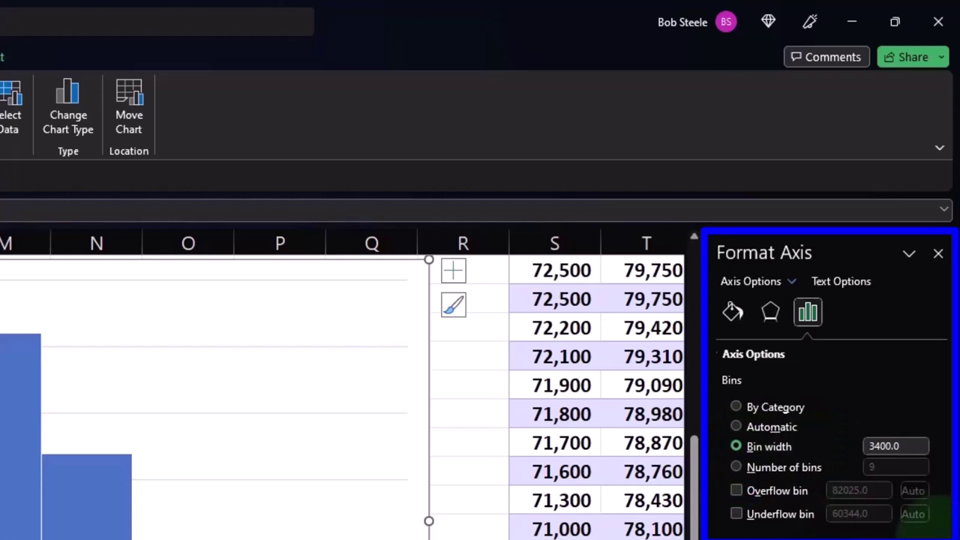
left_click(911, 446)
key("BackSpace")
key("BackSpace")
key("BackSpace")
key("BackSpace")
key("BackSpace")
key("BackSpace")
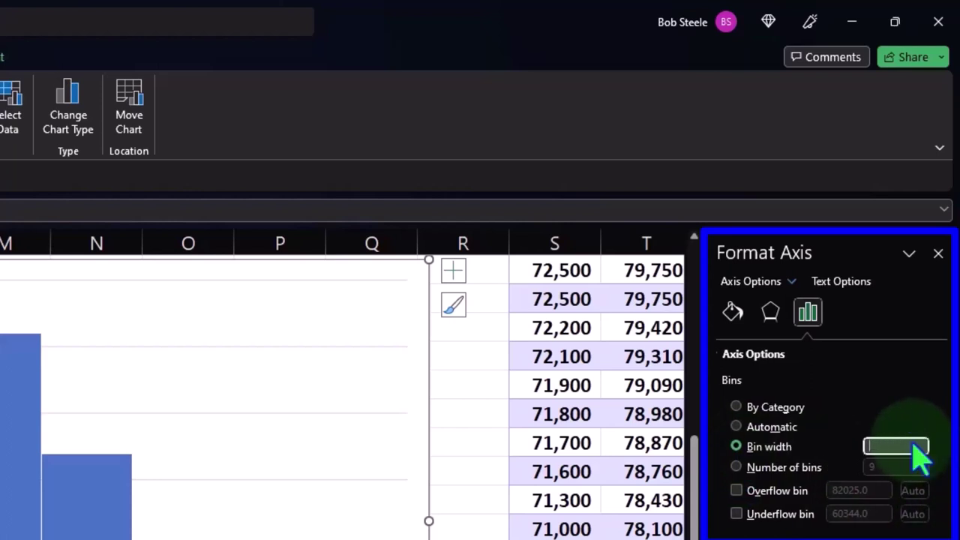
type("2000")
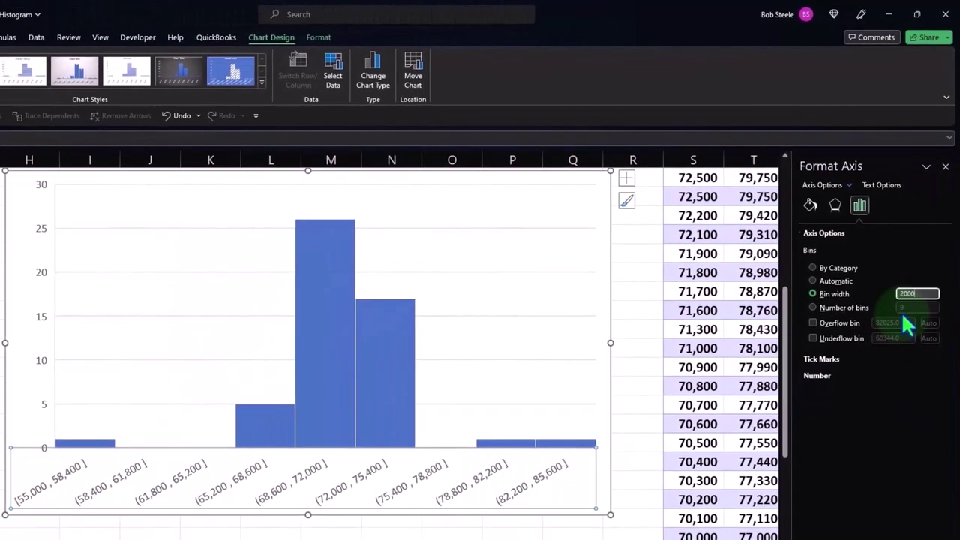
key("Tab")
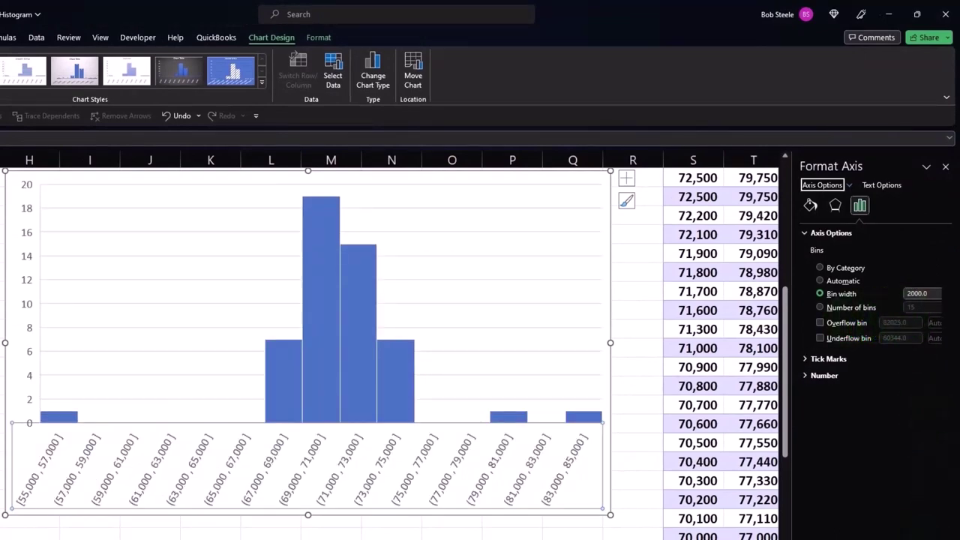
Step: Enable the overflow bin on the histogram's horizontal axis and set its threshold to 79000
scroll(909, 338, "right", 1)
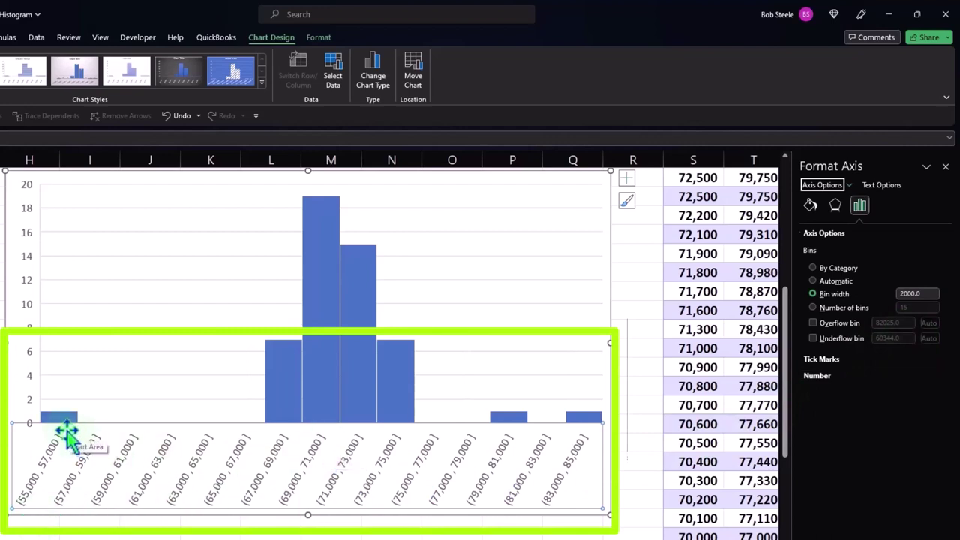
mouse_move(508, 426)
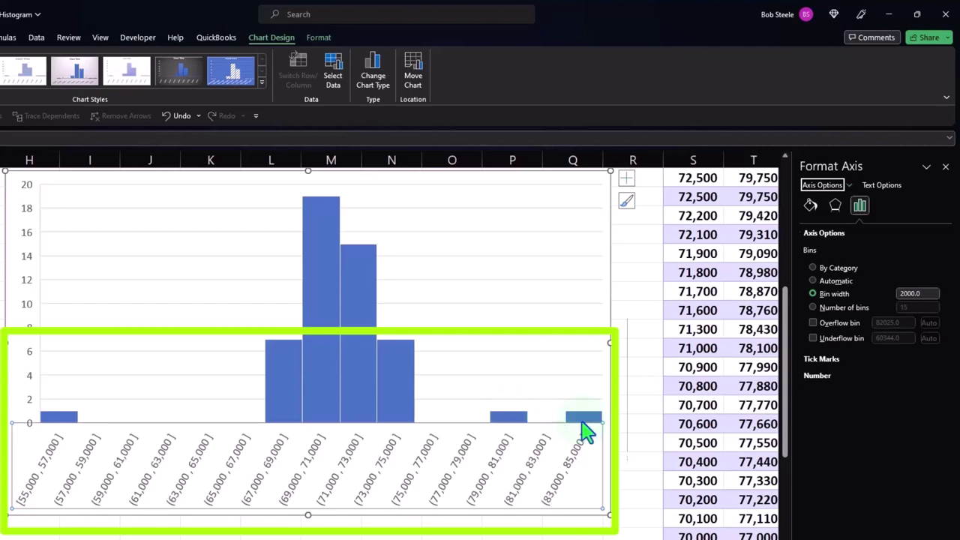
mouse_move(588, 431)
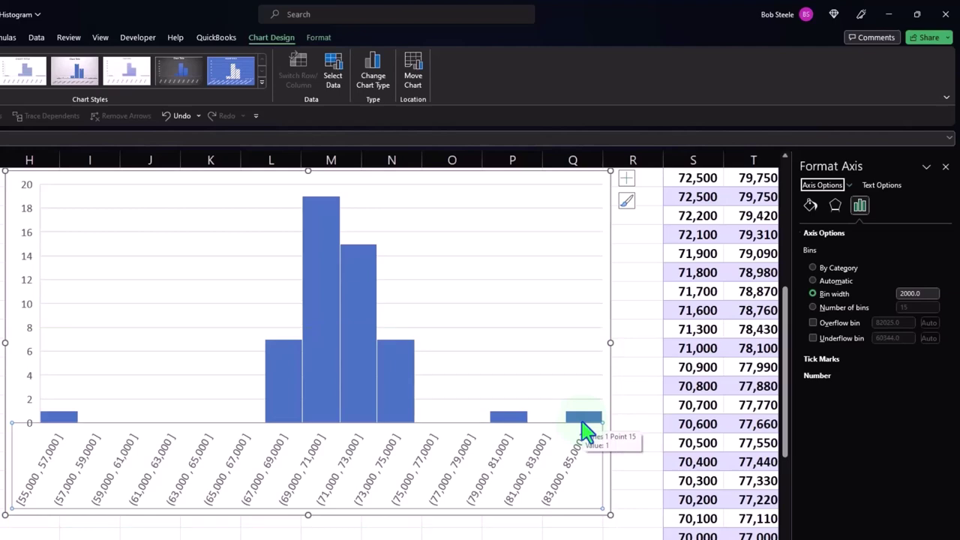
mouse_move(65, 423)
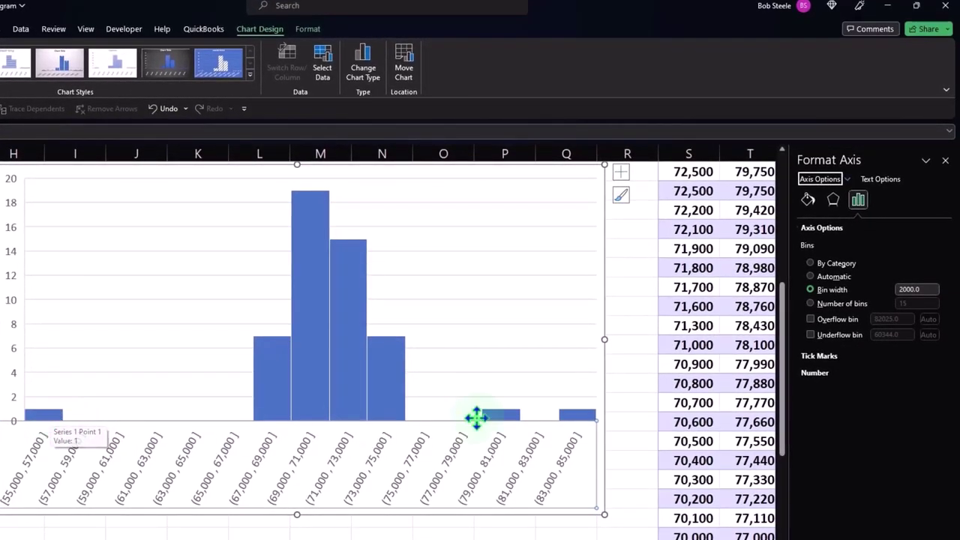
left_click(809, 318)
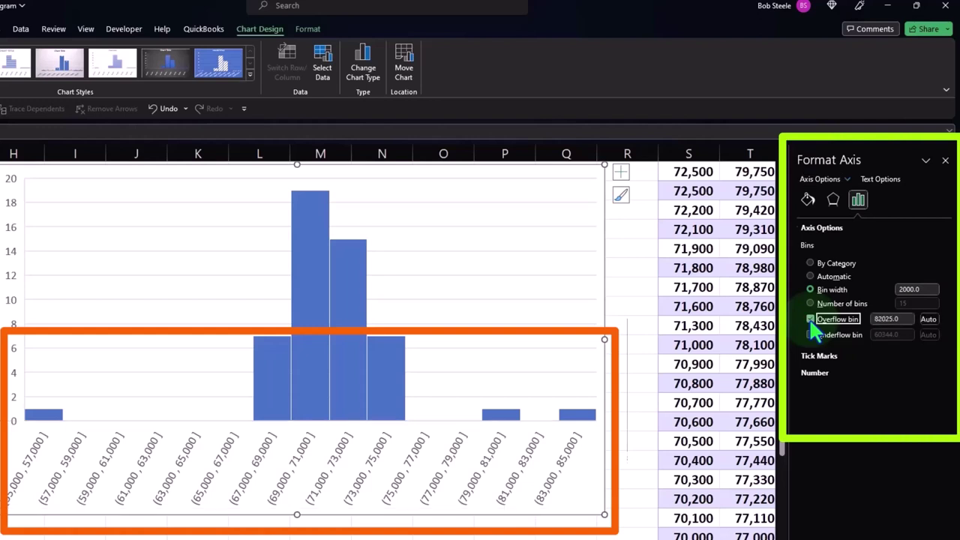
left_click(911, 318)
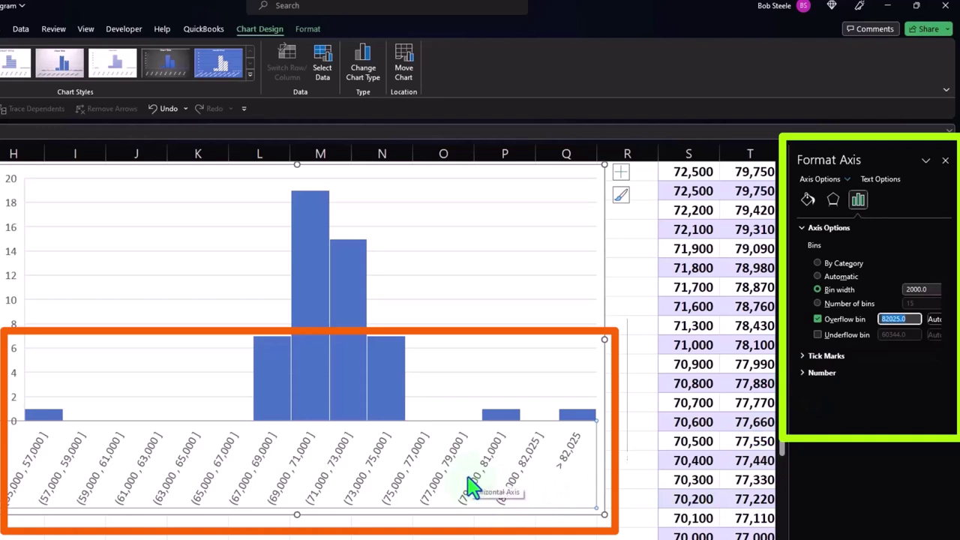
type("79000")
key("Return")
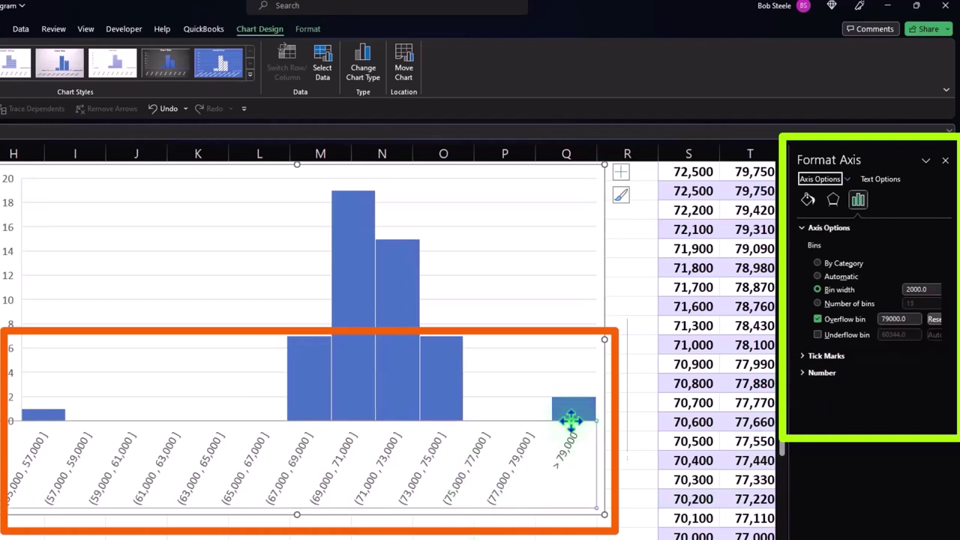
Step: Enable the underflow bin on the histogram's horizontal axis and set its threshold to 64000
mouse_move(571, 417)
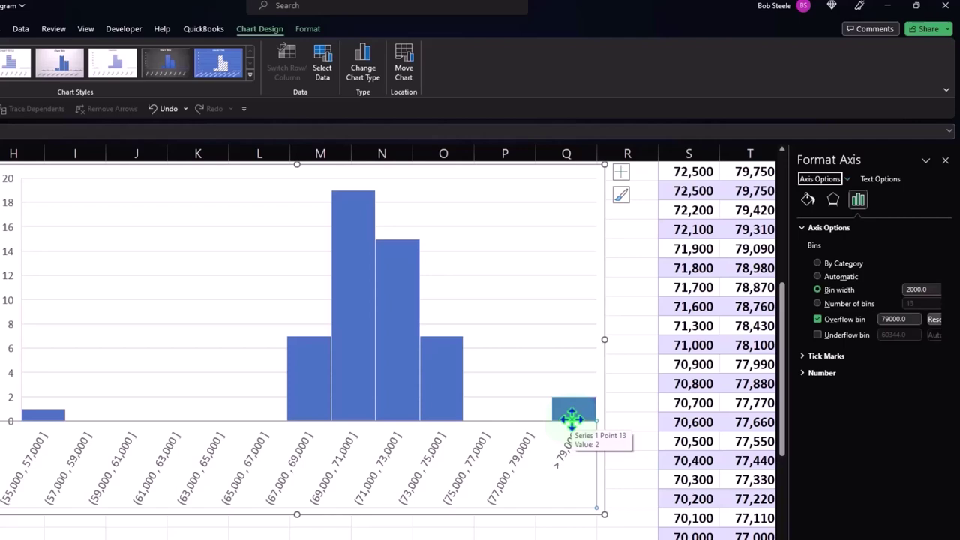
left_click(817, 334)
left_click(904, 339)
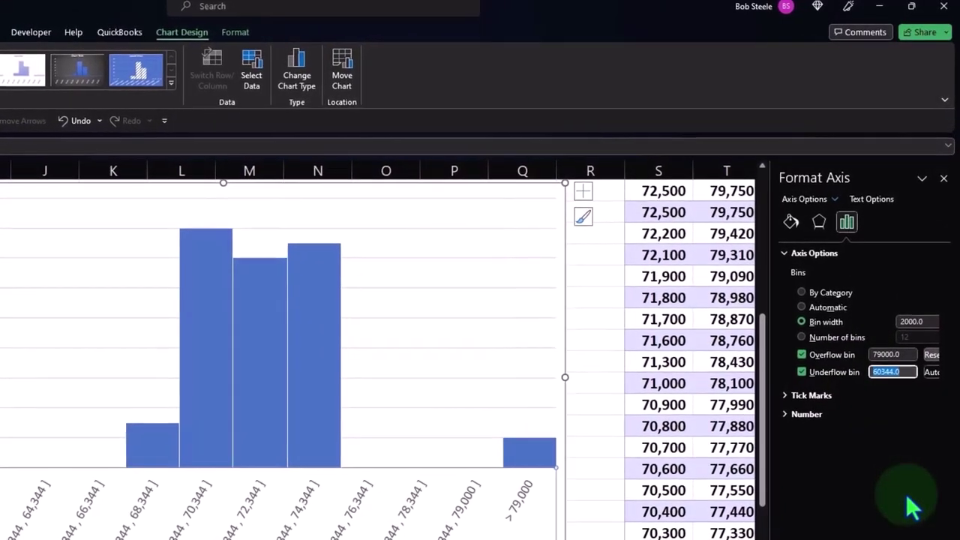
type("64000")
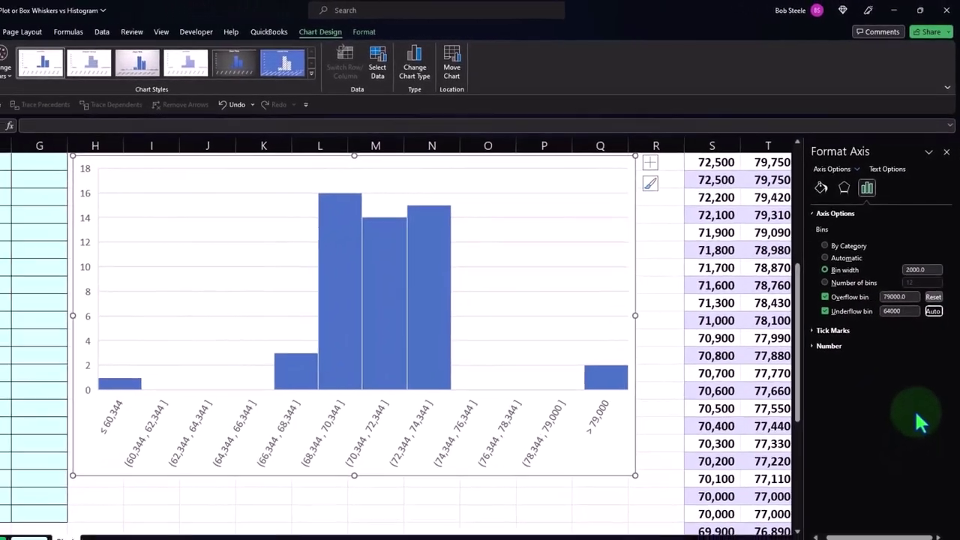
key("Return")
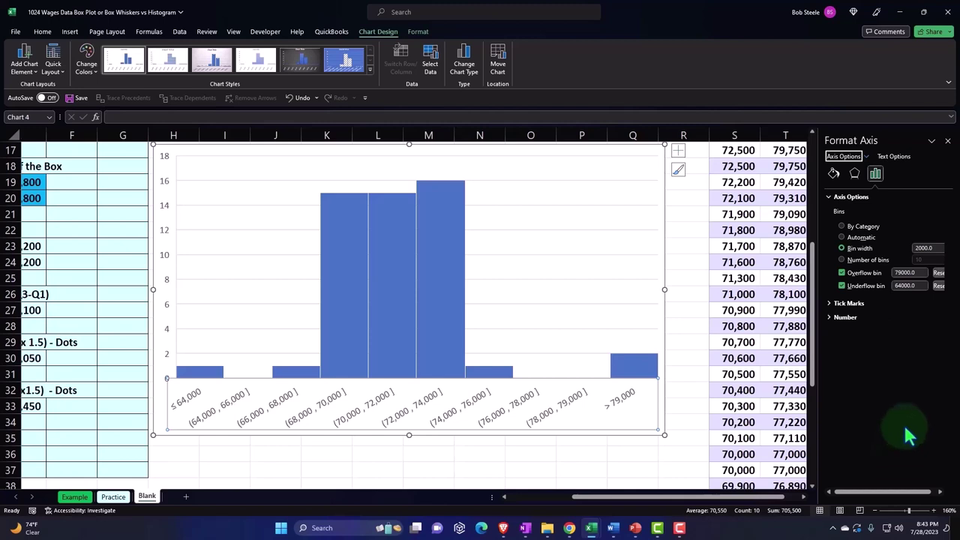
Step: Reset the overflow and underflow bin thresholds to their automatic values
left_click_drag(887, 493, 893, 493)
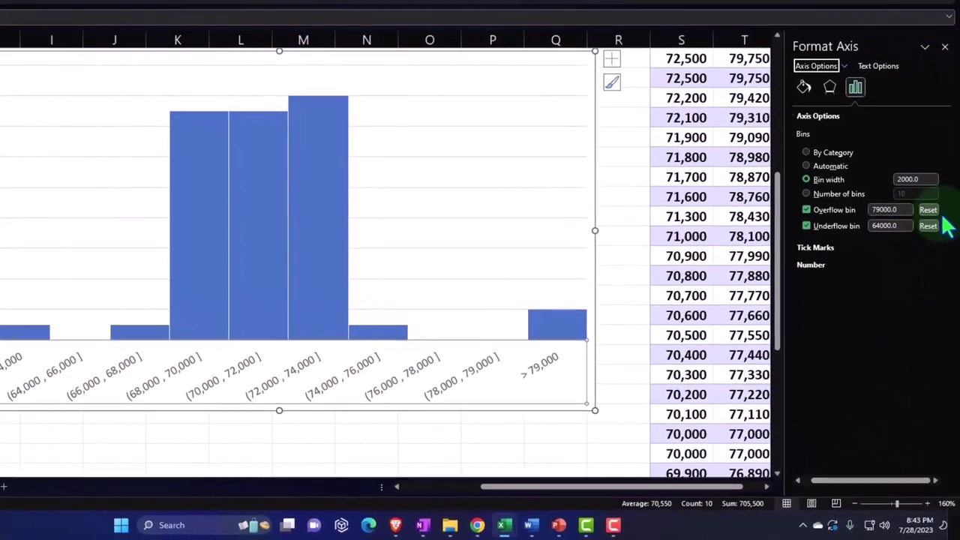
left_click(928, 210)
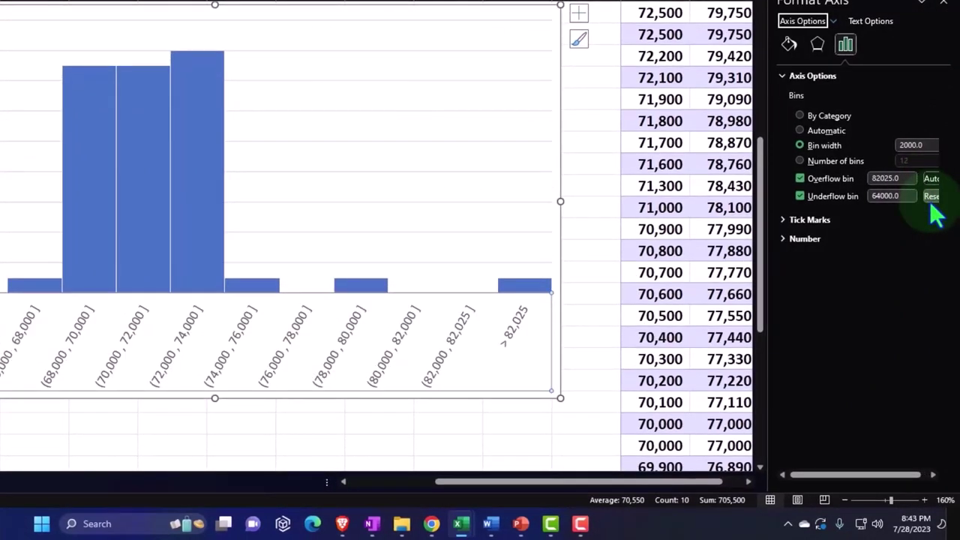
left_click(932, 198)
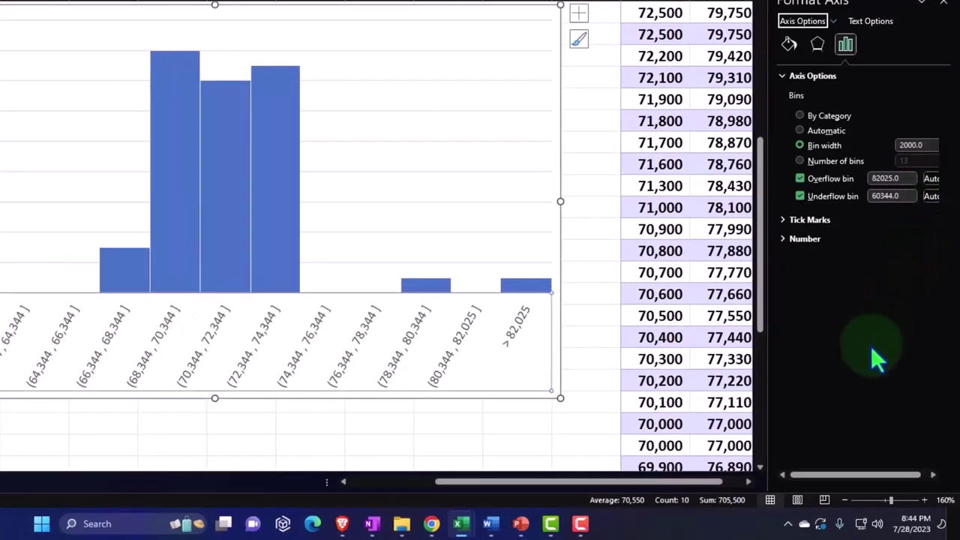
Step: Return the histogram's horizontal axis to automatic bins, turn off the overflow and underflow bins, and close the axis formatting
key("Escape")
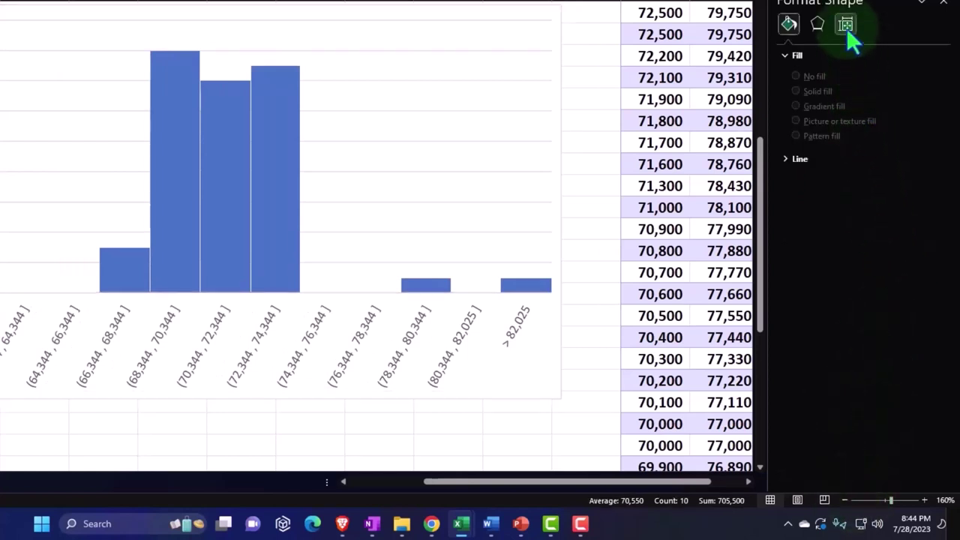
left_click(286, 343)
left_click(286, 343)
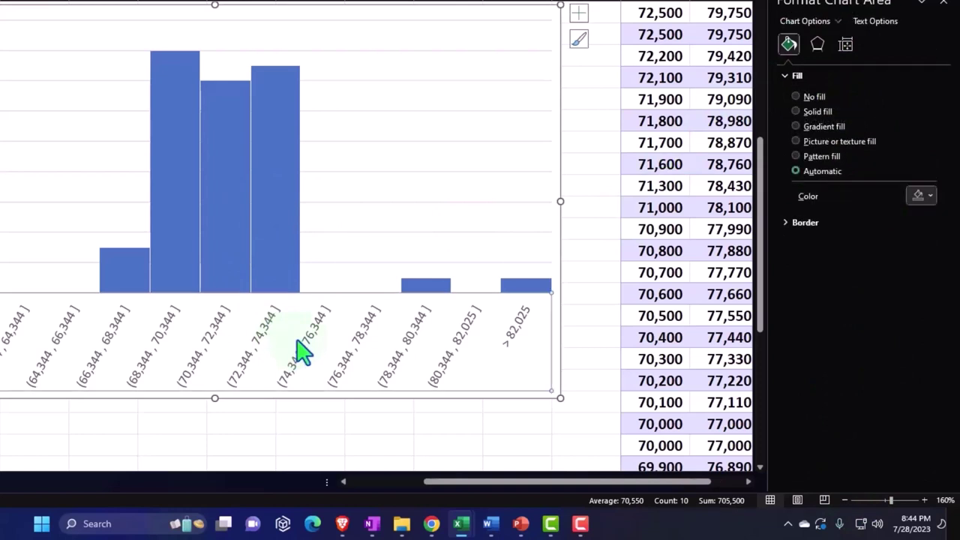
left_click(848, 44)
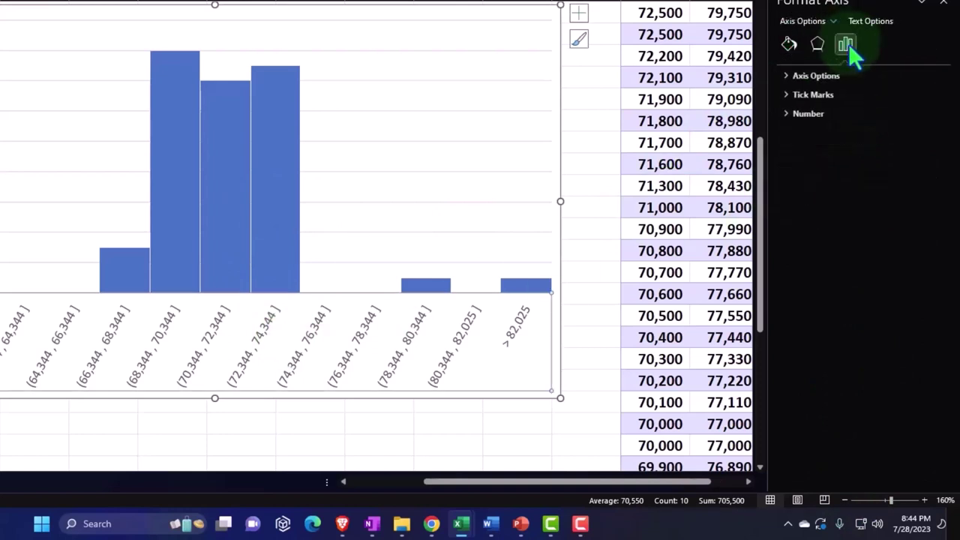
left_click(785, 75)
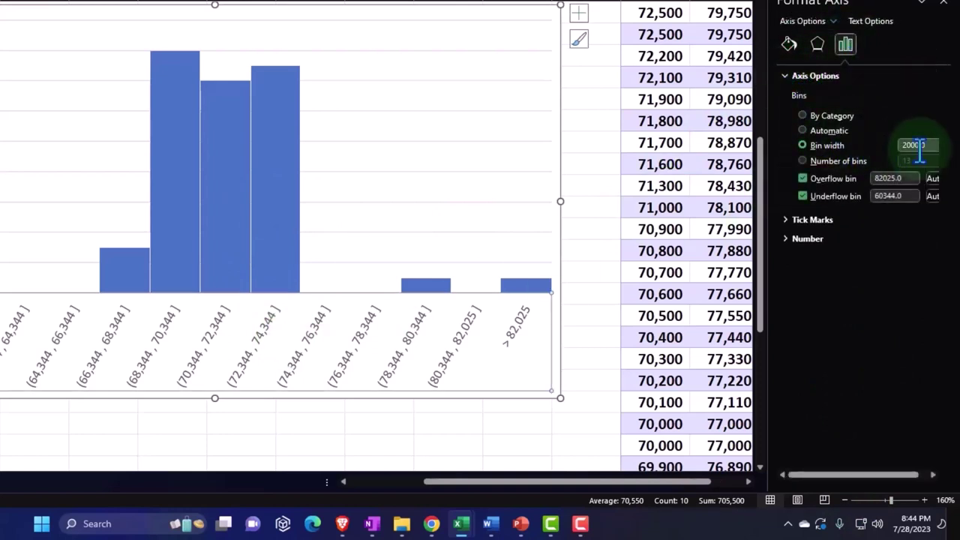
left_click_drag(885, 476, 900, 480)
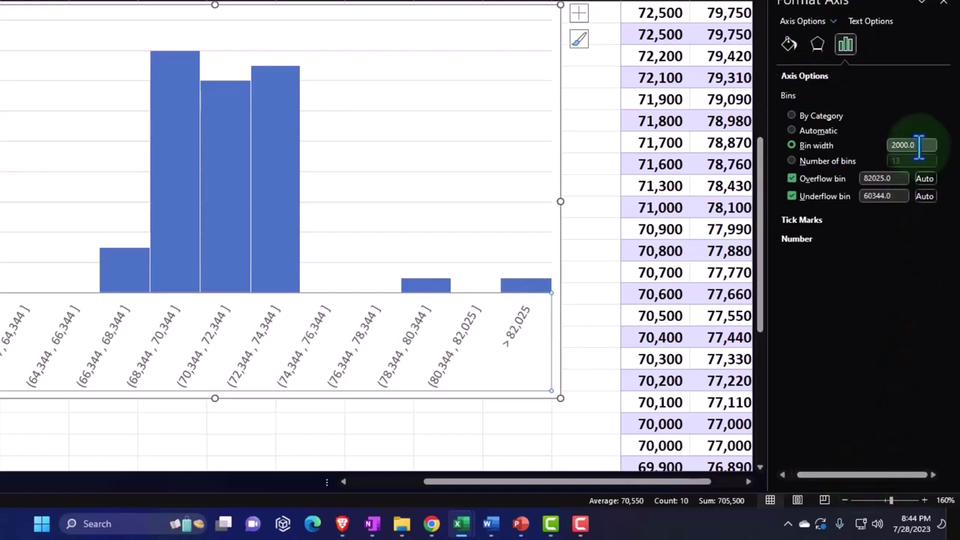
left_click(789, 132)
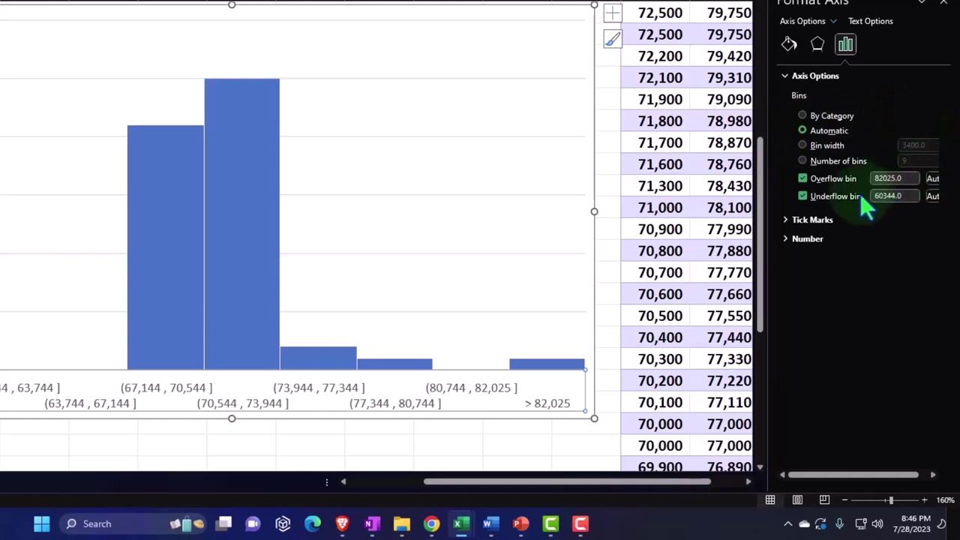
left_click(804, 178)
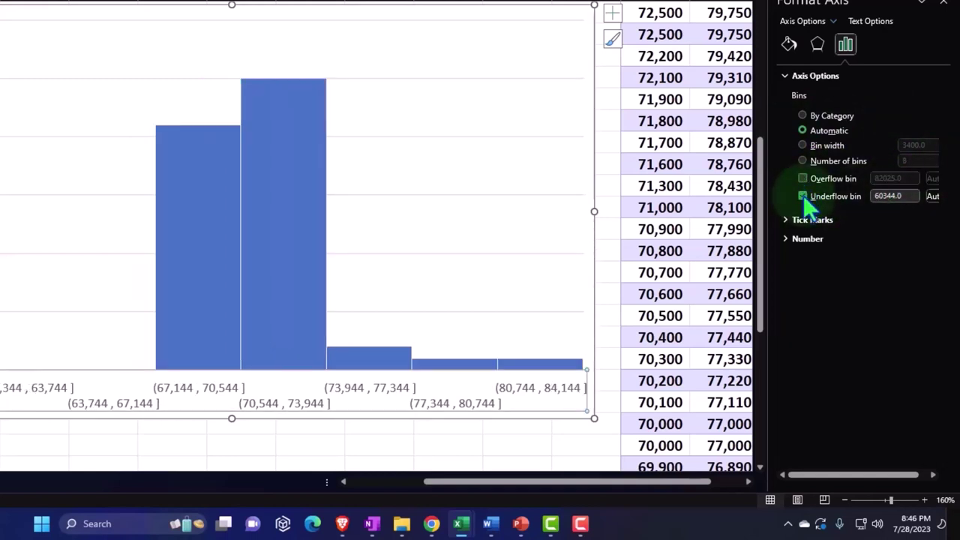
left_click(803, 195)
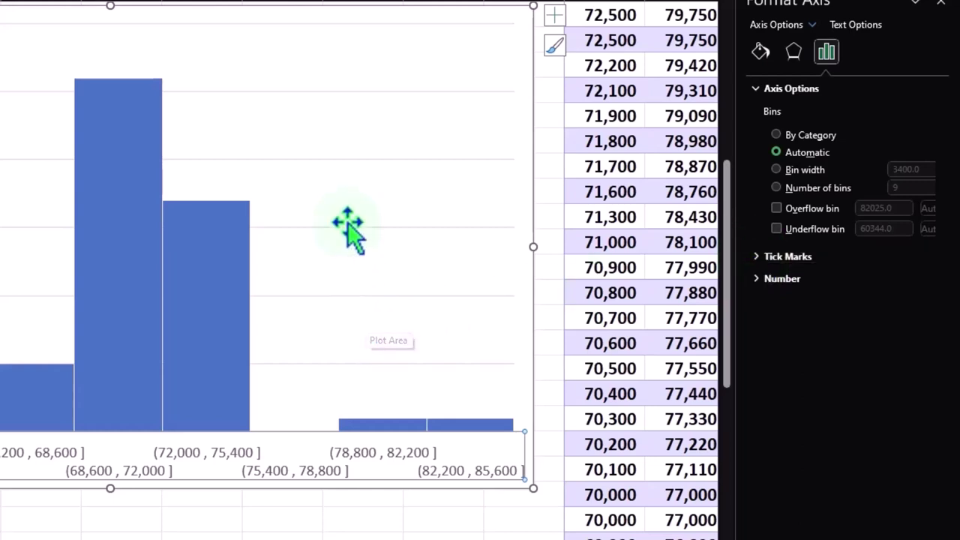
left_click(413, 231)
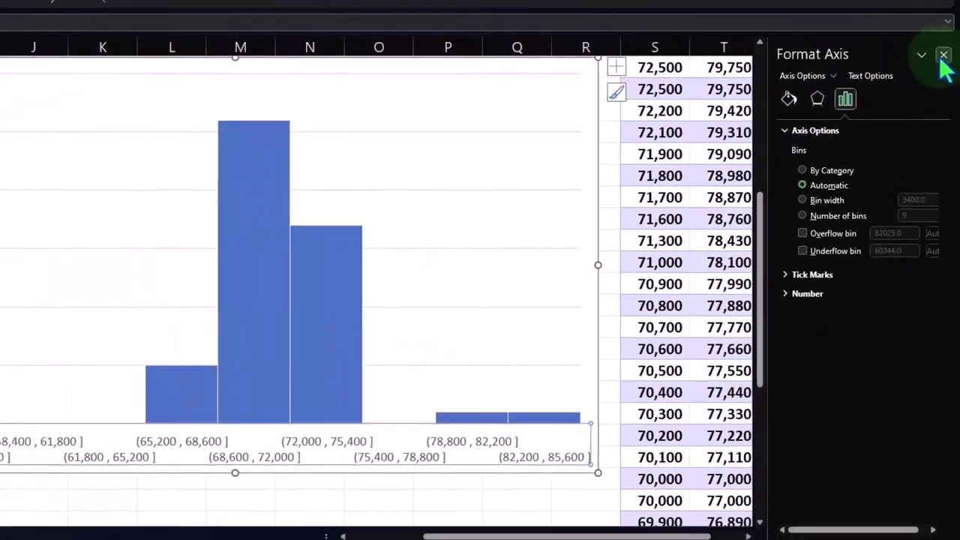
left_click(941, 3)
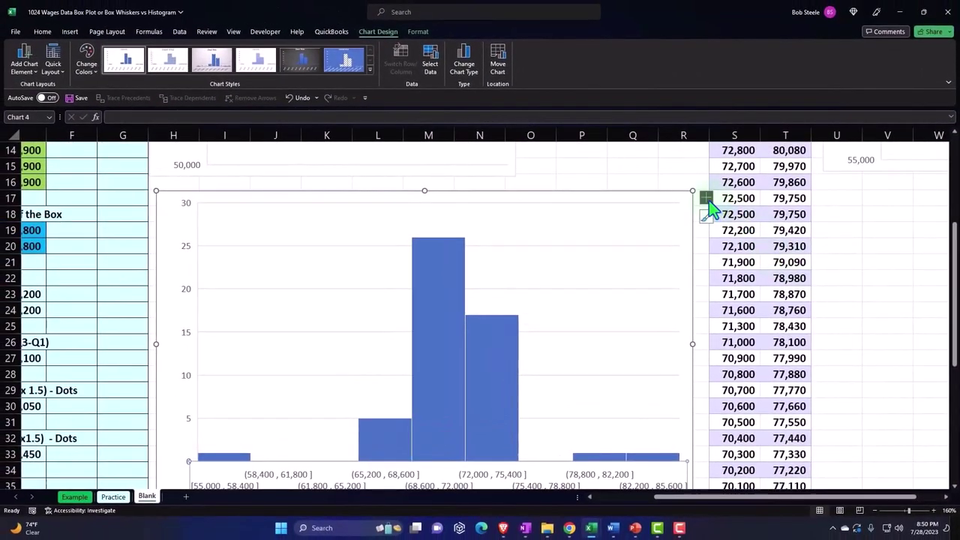
Step: Display a chart title on the histogram, leaving its axis titles off
left_click(710, 201)
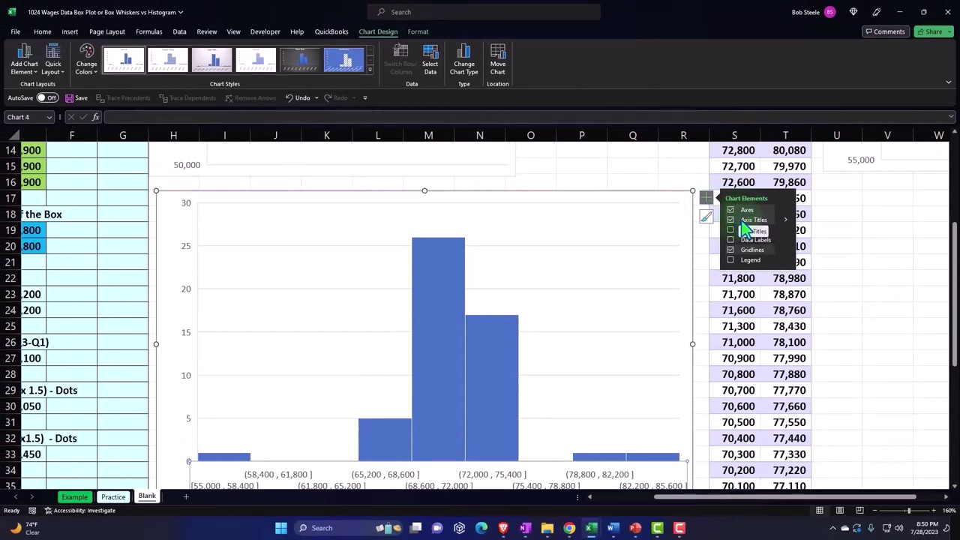
left_click(742, 223)
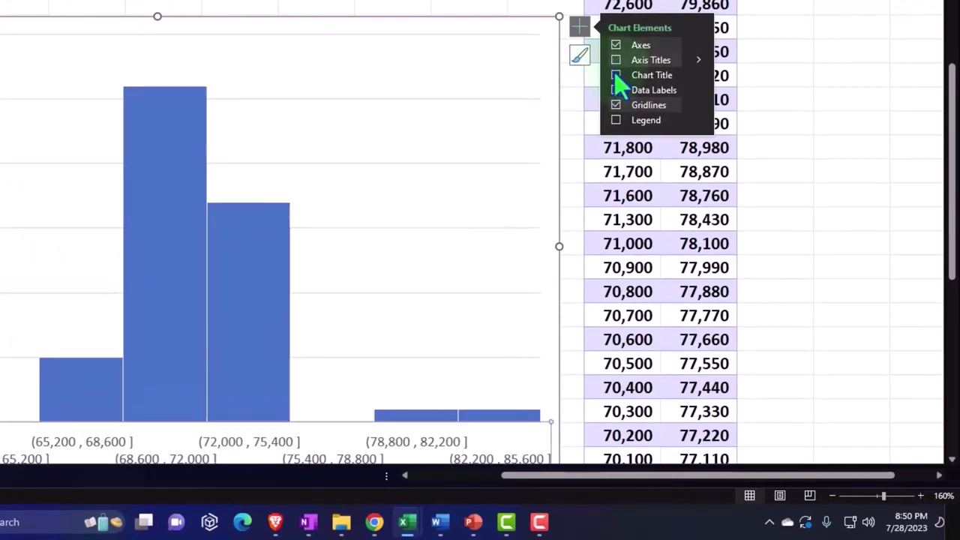
left_click(615, 78)
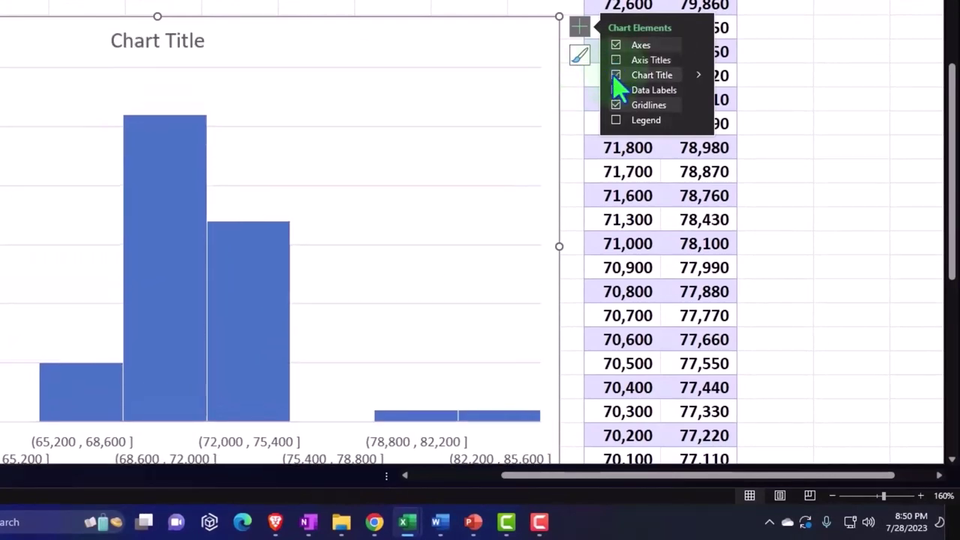
Step: Change the histogram's chart title to "Wages"
scroll(589, 135, "down", 1)
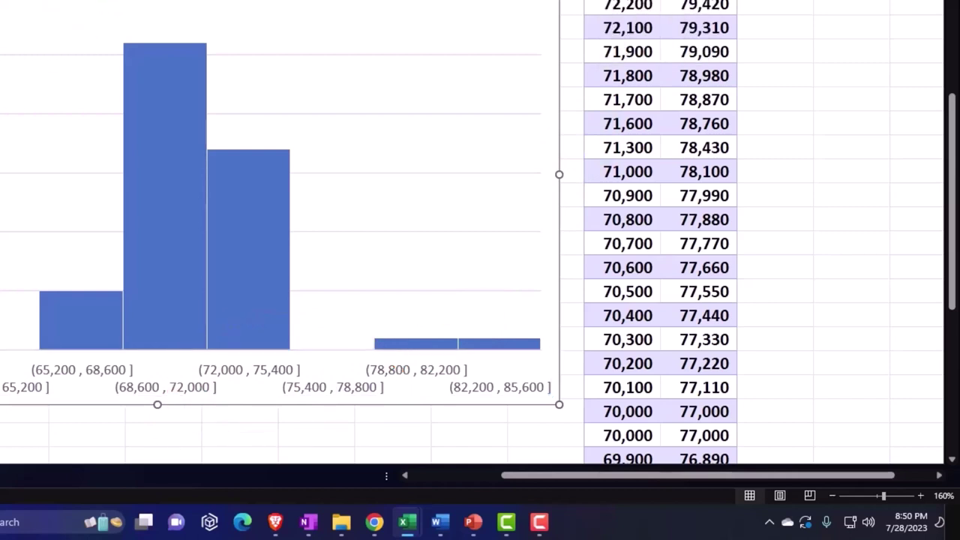
scroll(428, 125, "up", 1)
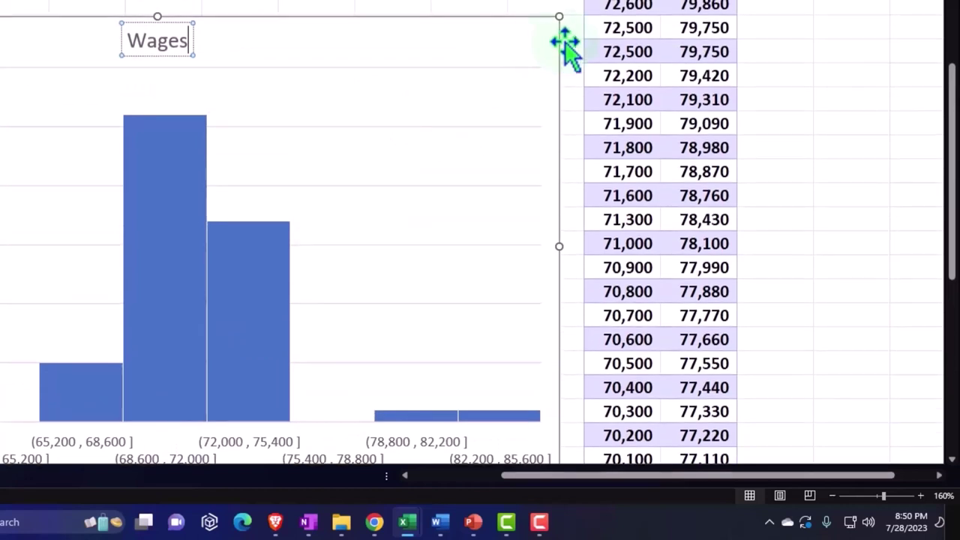
left_click(555, 44)
Step: Display data labels on the histogram's bars, leaving its legend off
left_click(578, 28)
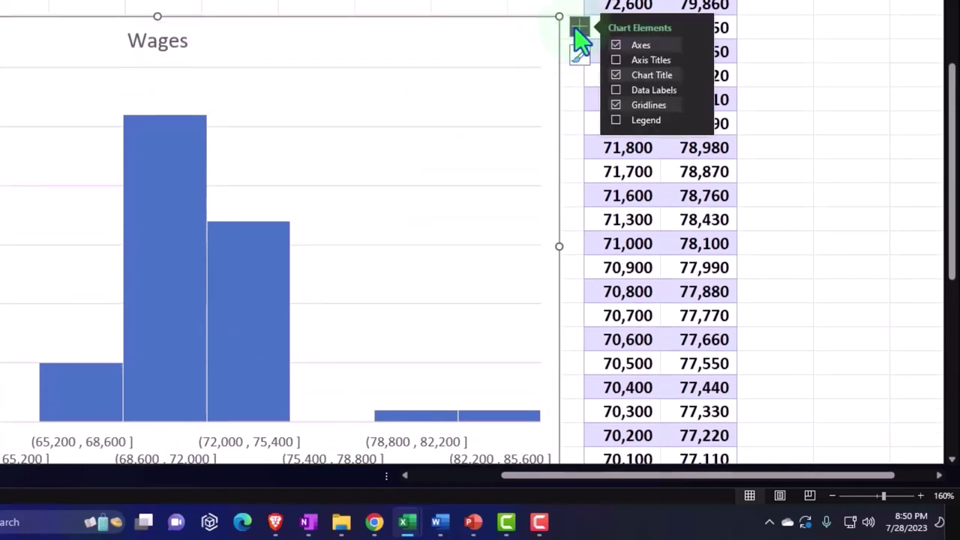
left_click(616, 90)
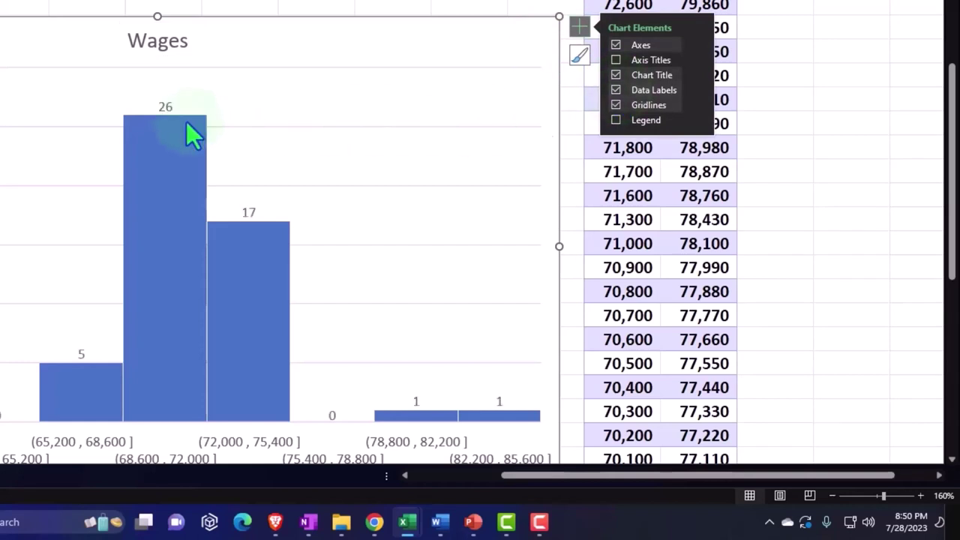
mouse_move(188, 125)
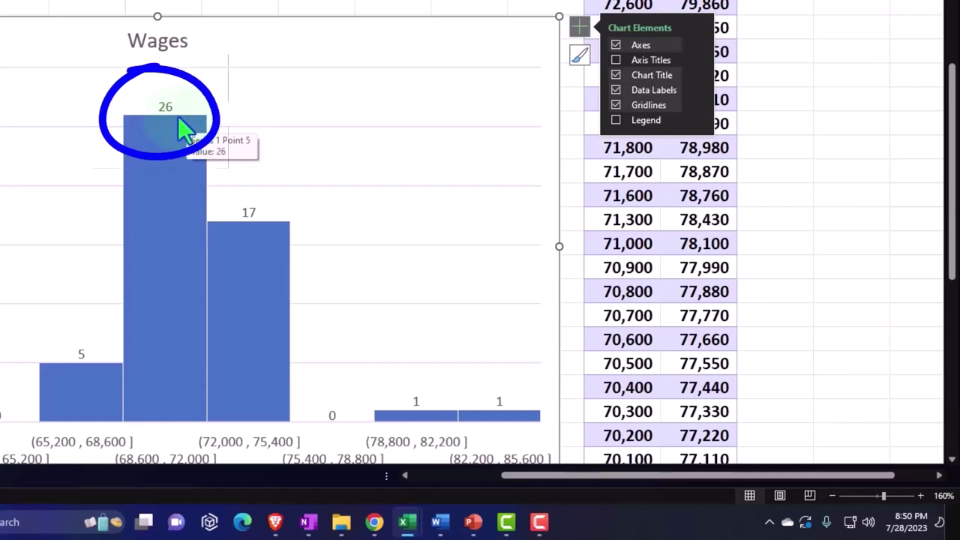
left_click(616, 120)
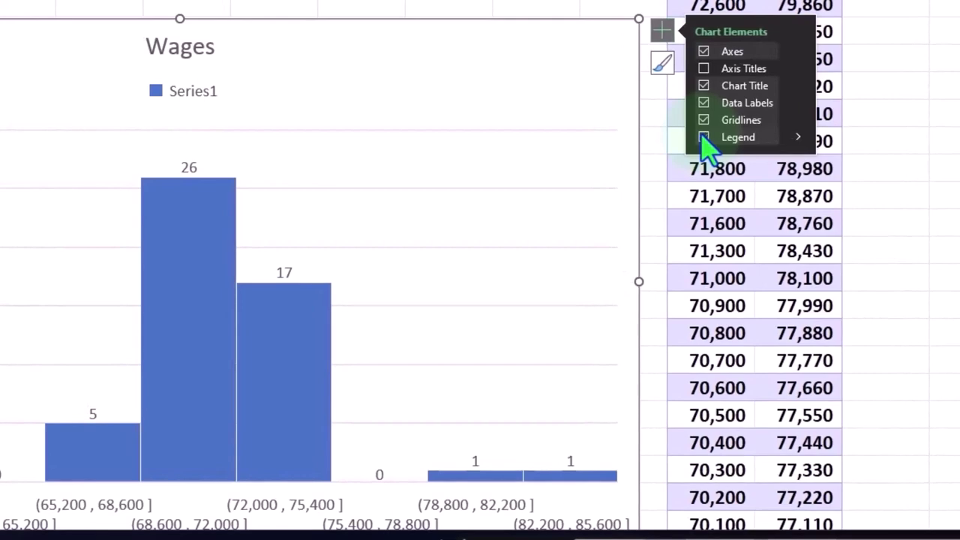
left_click(705, 138)
Step: Enlarge the histogram's data labels to font size 10.5, make them bold, and deselect the chart
left_click(191, 123)
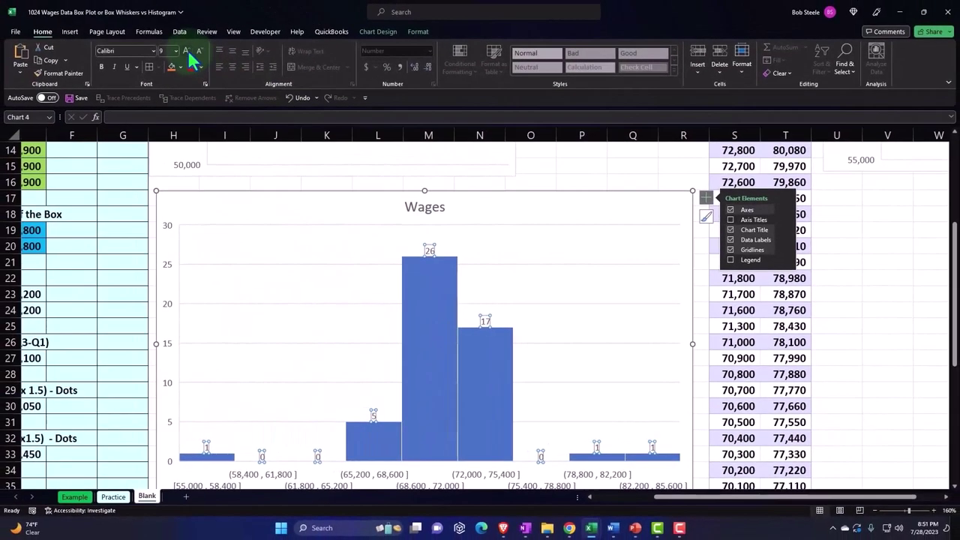
left_click(186, 51)
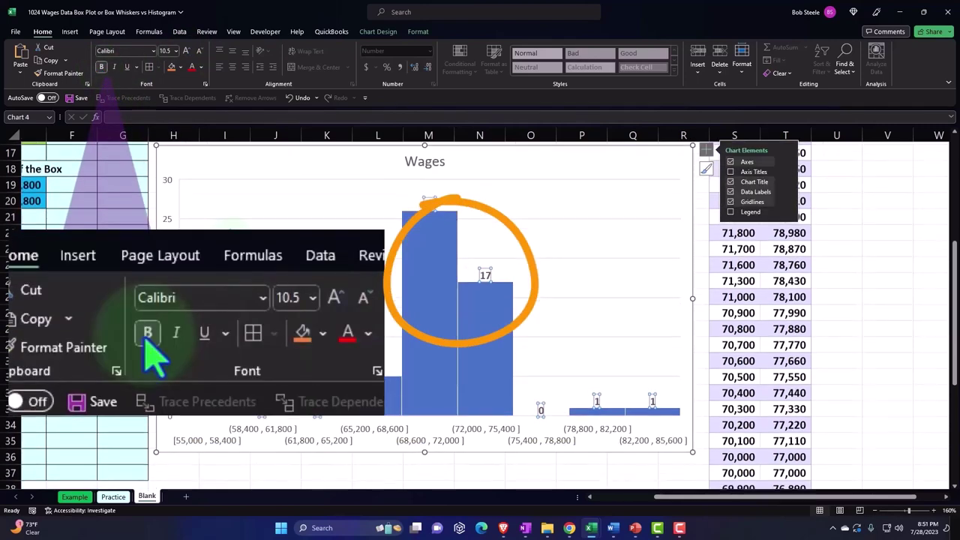
scroll(403, 450, "down", 1)
left_click(414, 466)
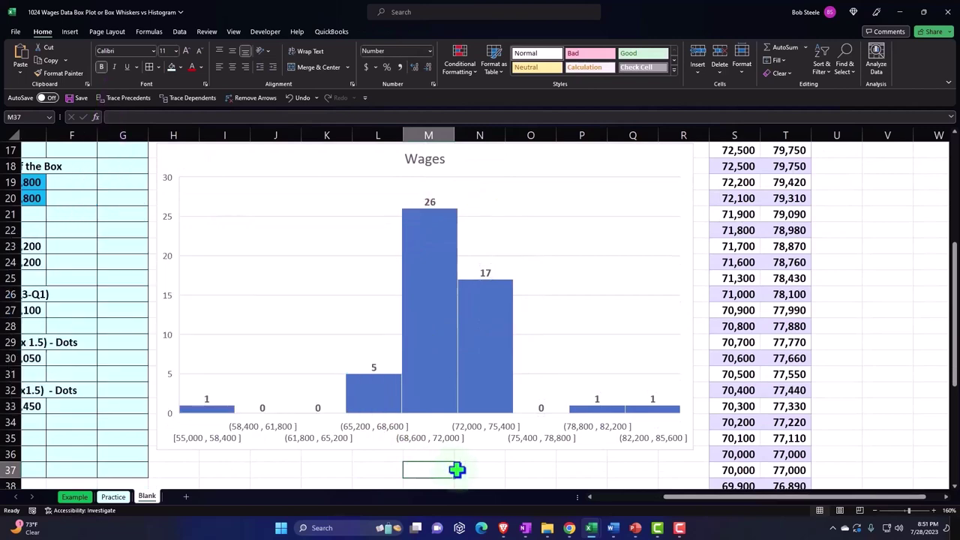
scroll(456, 470, "up", 5)
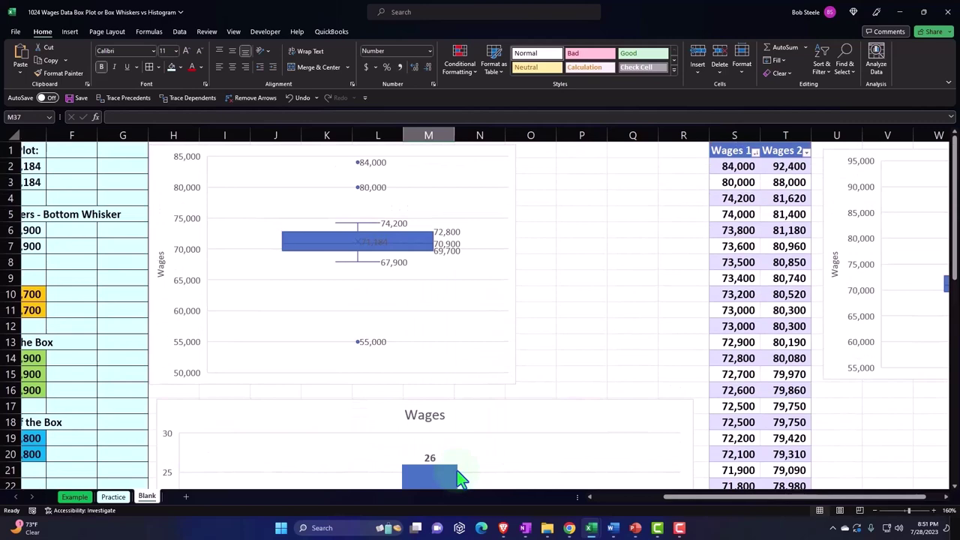
scroll(457, 470, "down", 4)
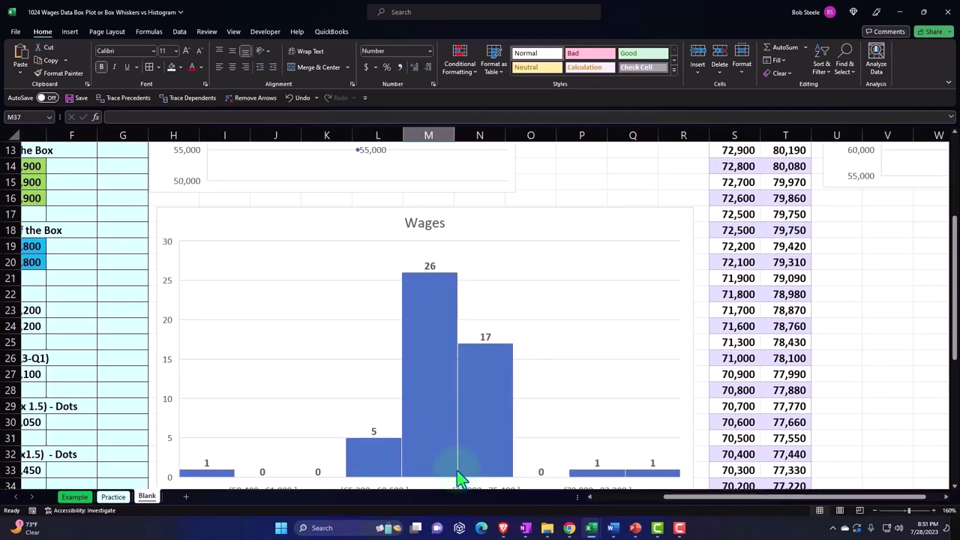